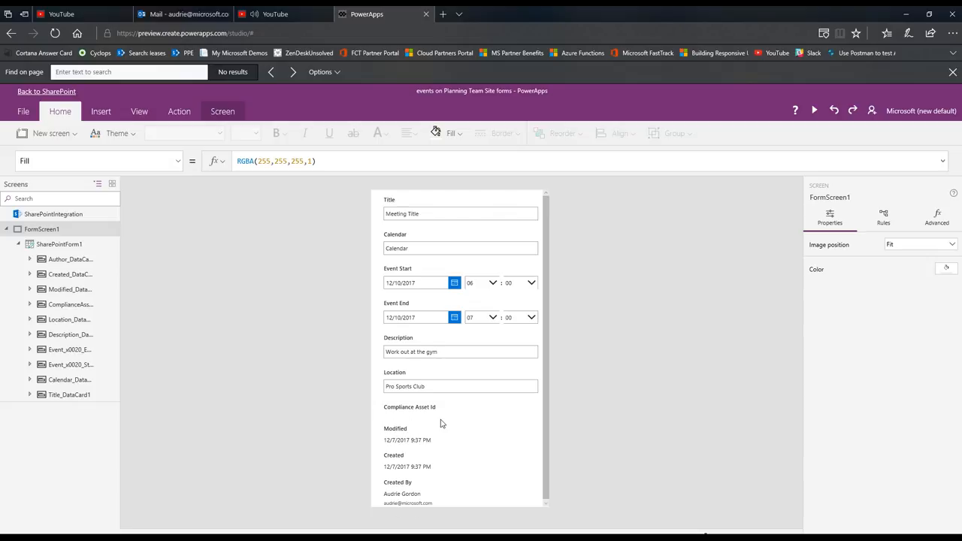
Delete the Compliance Asset Id and Modified cards from the events form
left_click(442, 419)
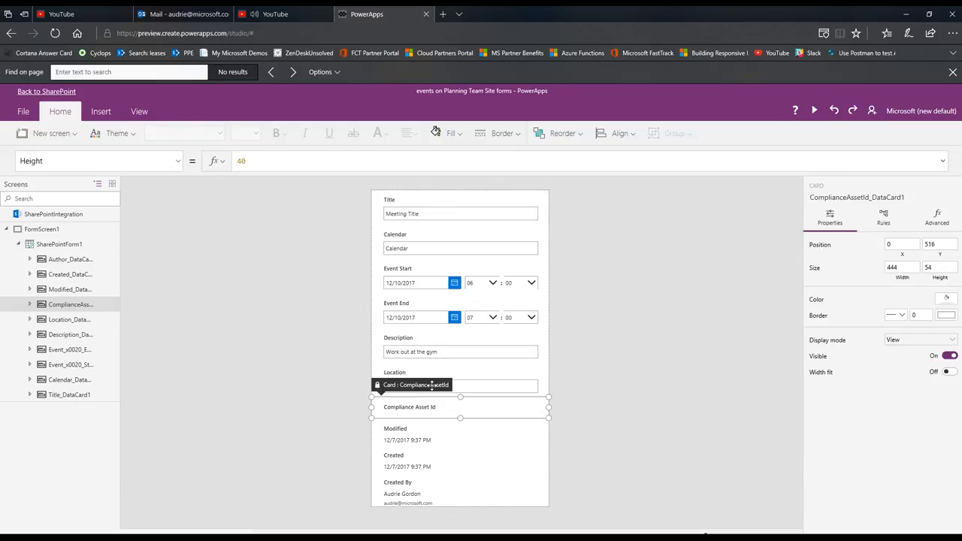
key("Delete")
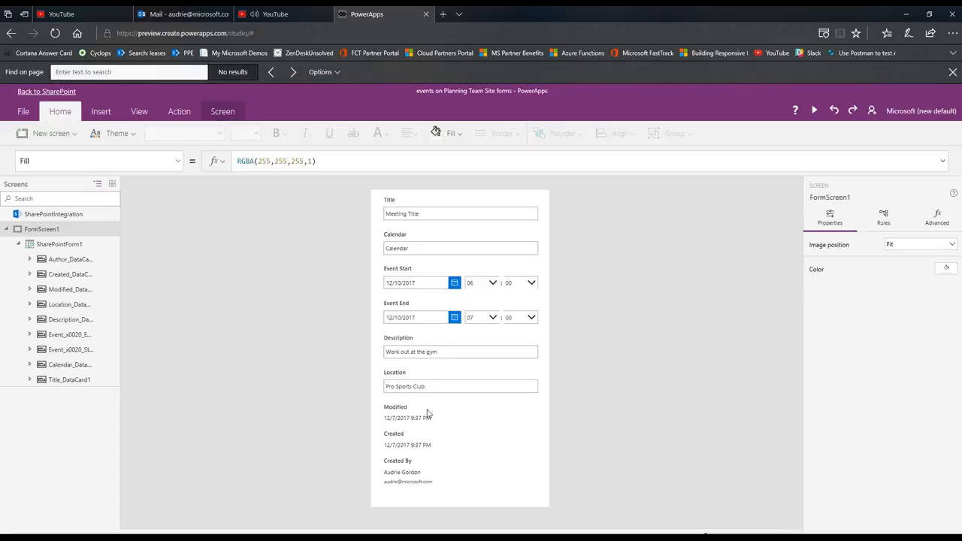
left_click(427, 412)
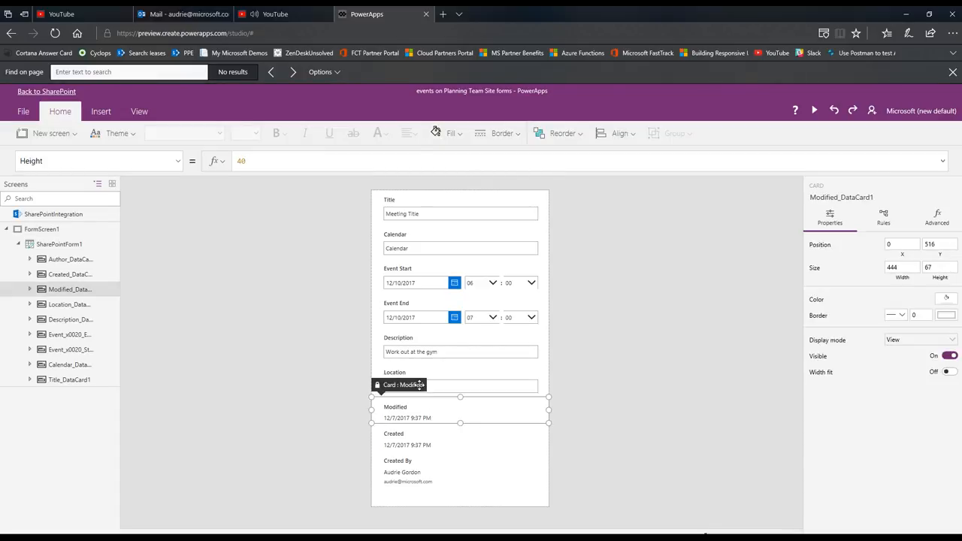
key("Delete")
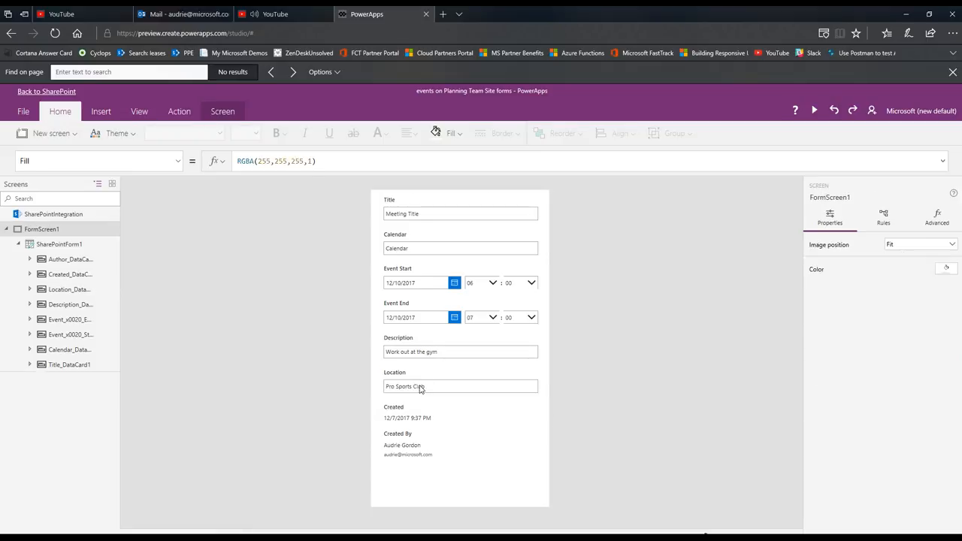
Remove the Created and Created By fields from the form, and resize it to a height of 532 at Y 104
left_click(502, 487)
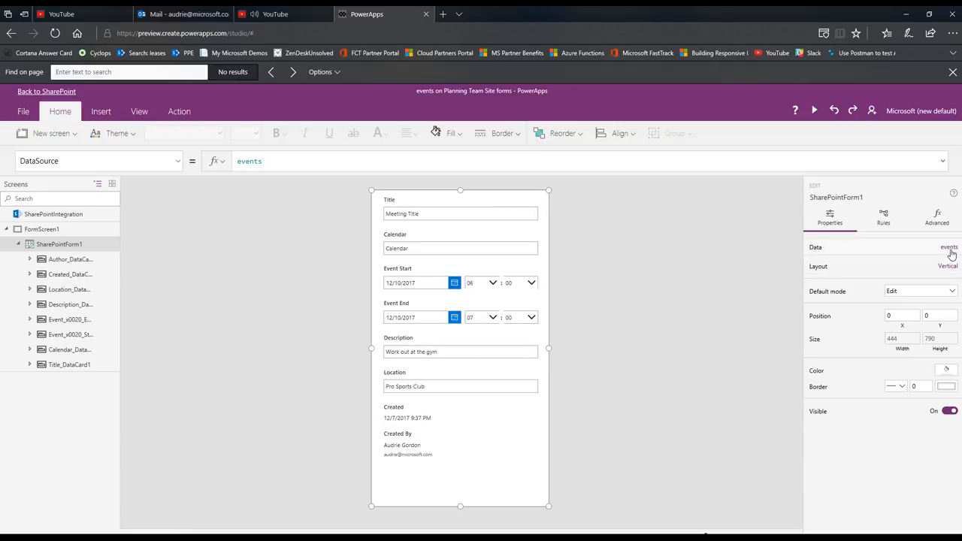
left_click(950, 248)
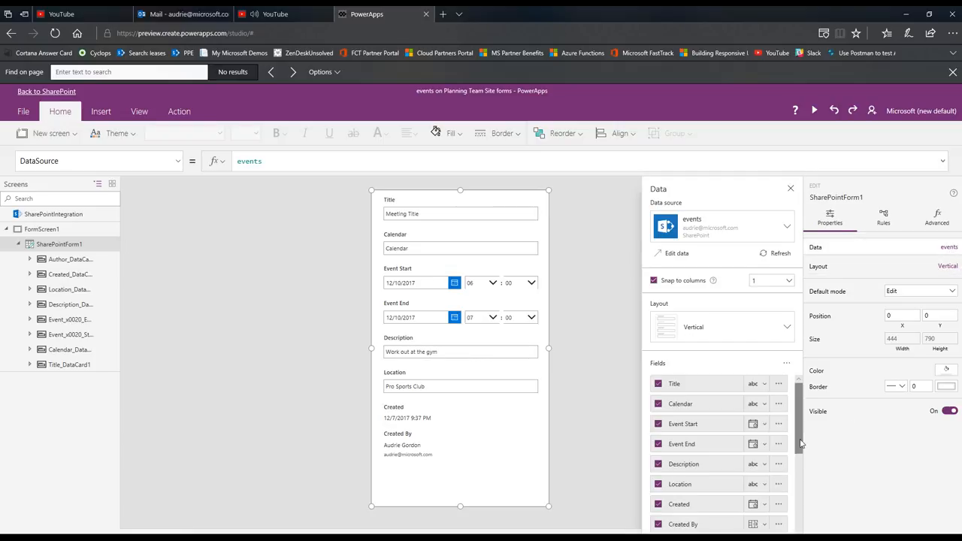
scroll(800, 455, "down", 3)
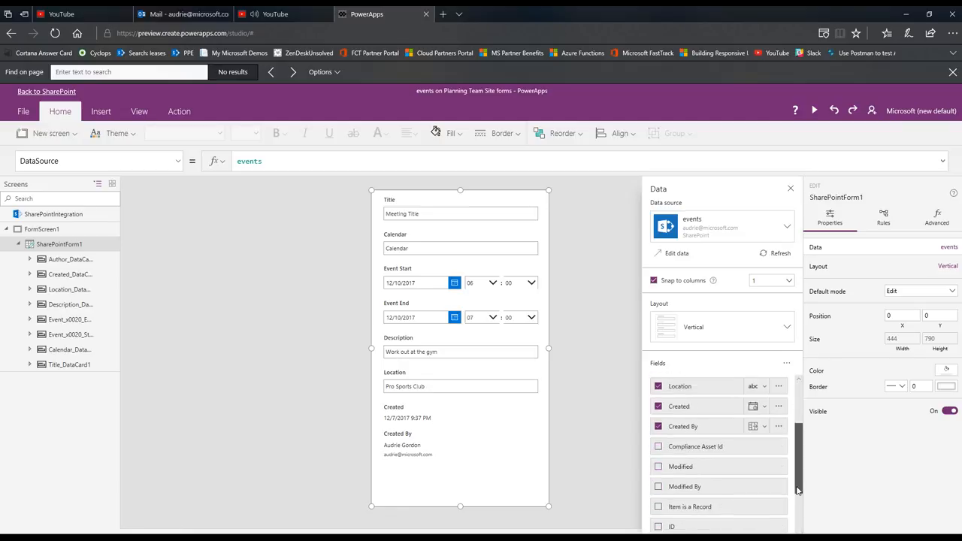
left_click(659, 409)
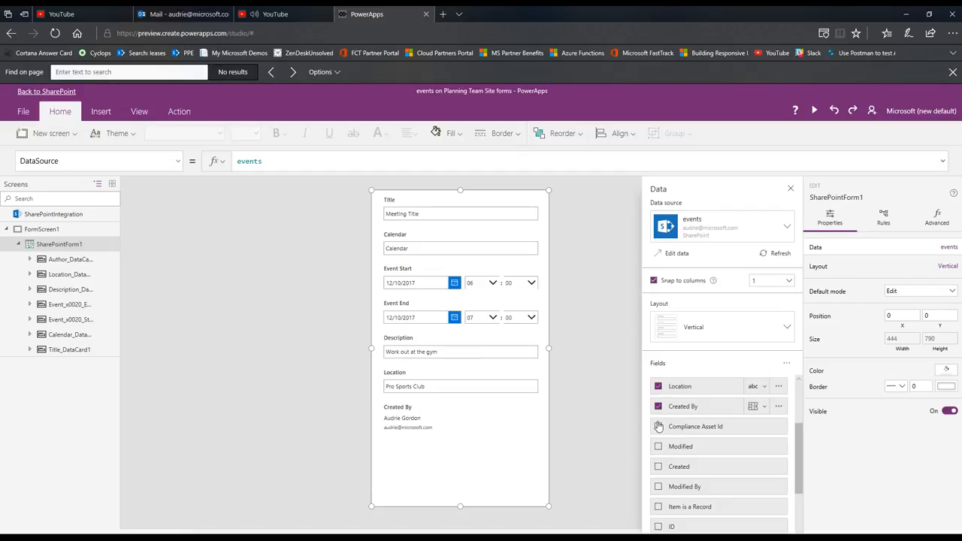
left_click(659, 408)
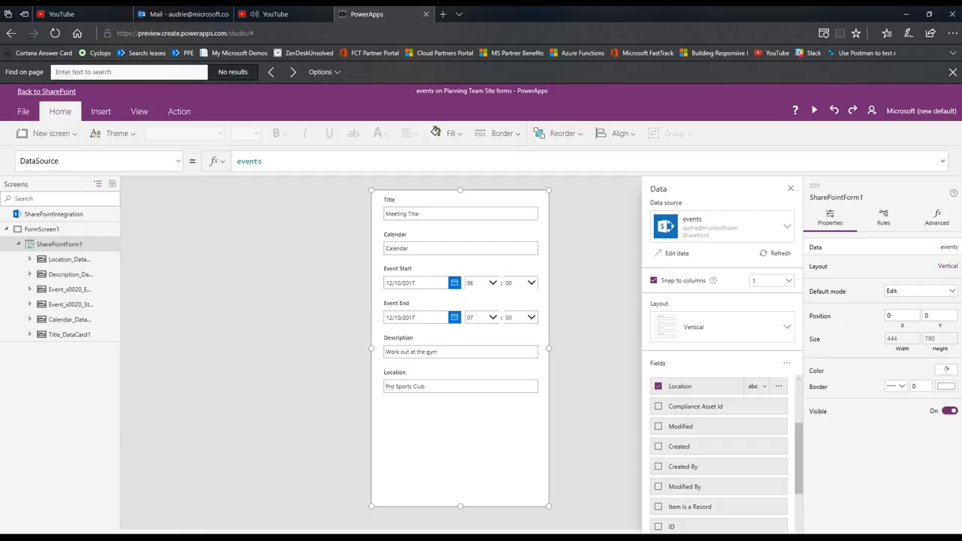
left_click_drag(462, 508, 478, 444)
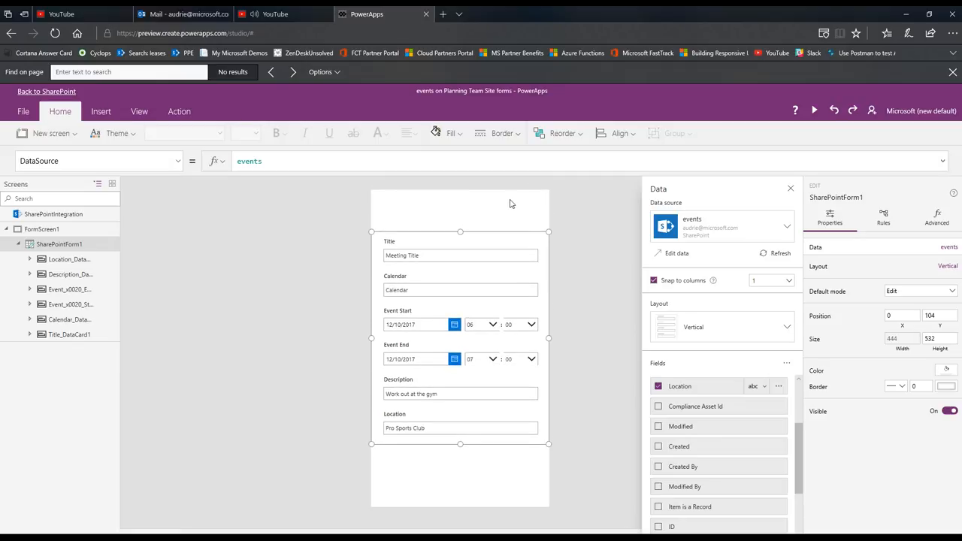
left_click(475, 469)
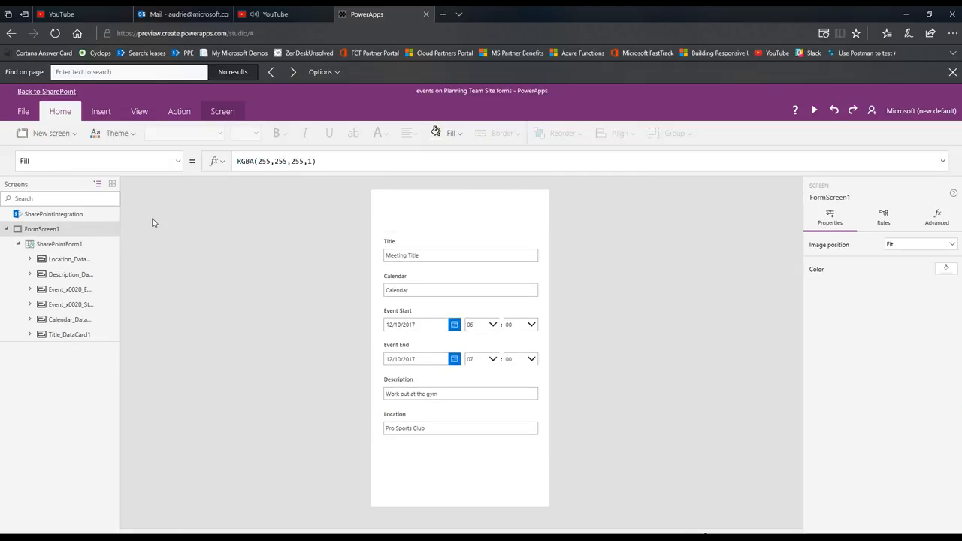
Insert a button control and place it below the form at X 144, Y 656
left_click(101, 111)
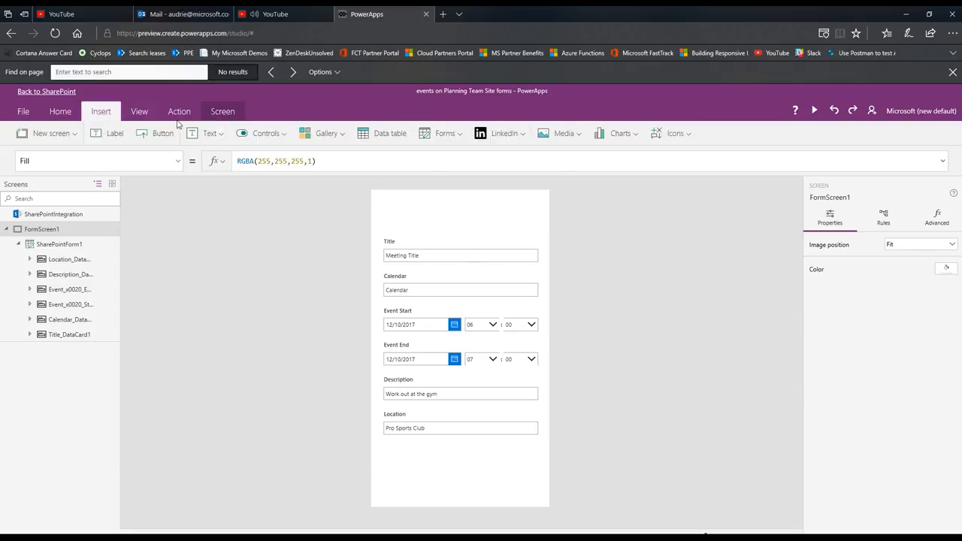
left_click(285, 135)
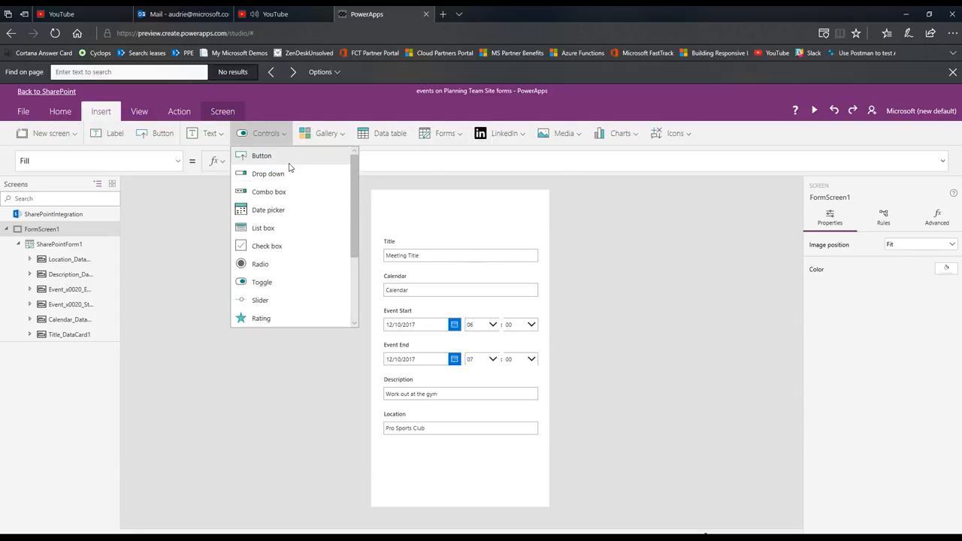
left_click(293, 159)
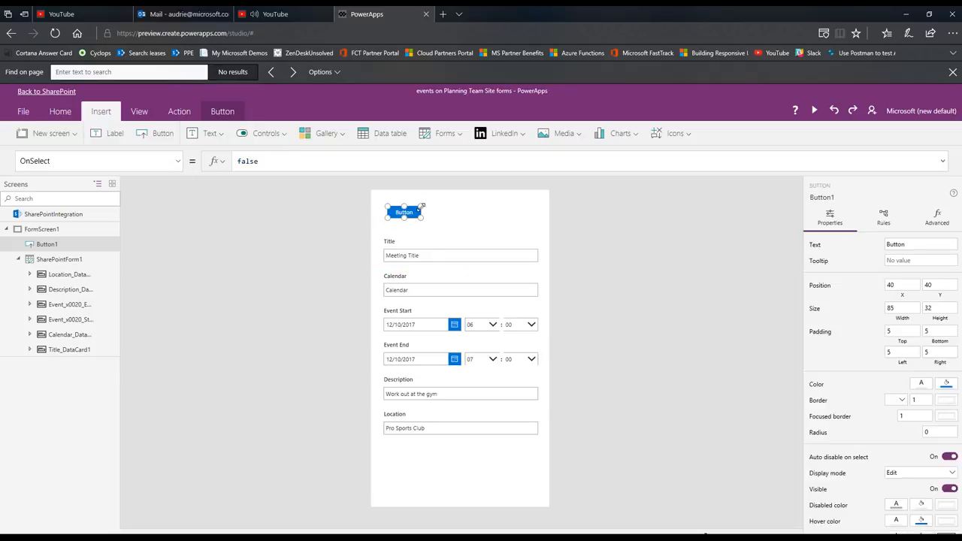
left_click_drag(409, 206, 450, 454)
Move the whole SharePointForm1 form up to Y 24
left_click(489, 239)
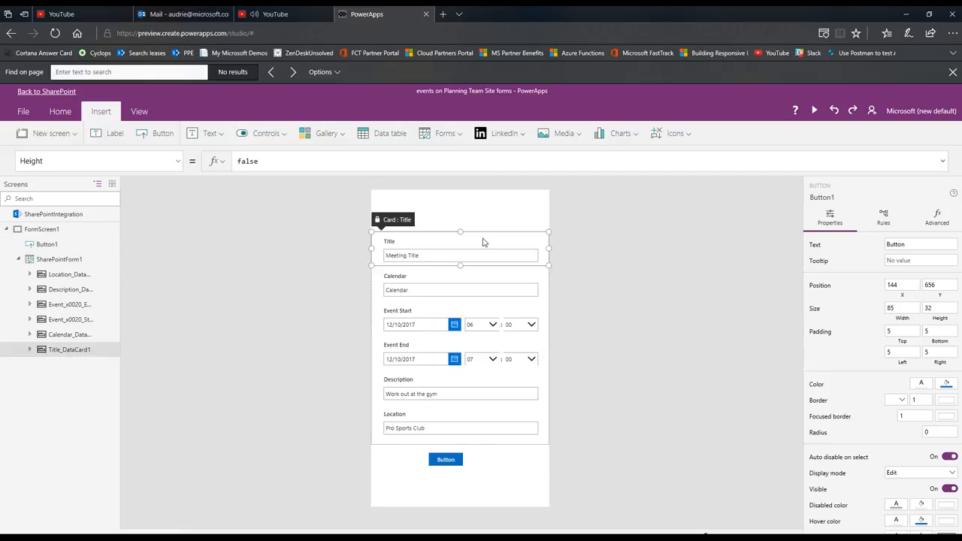
left_click(60, 259)
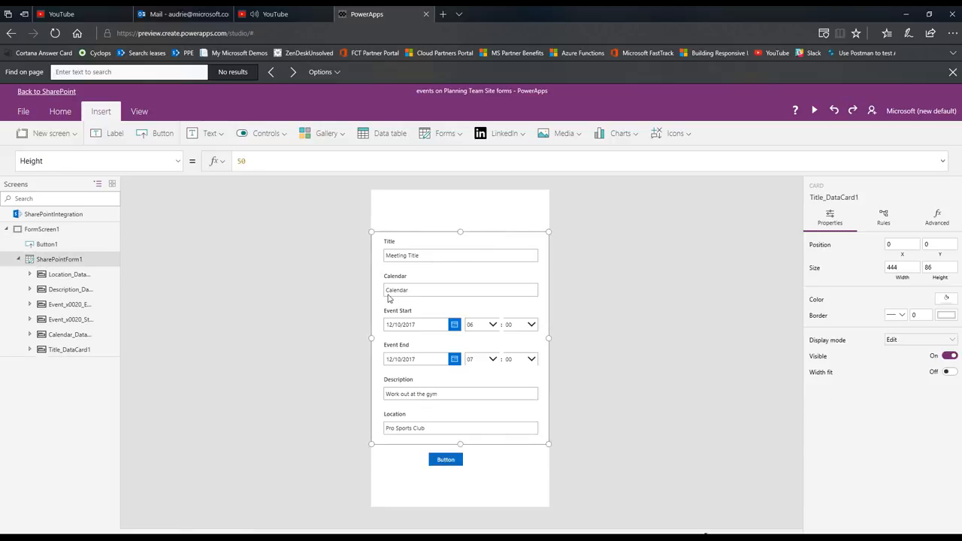
left_click_drag(499, 231, 502, 200)
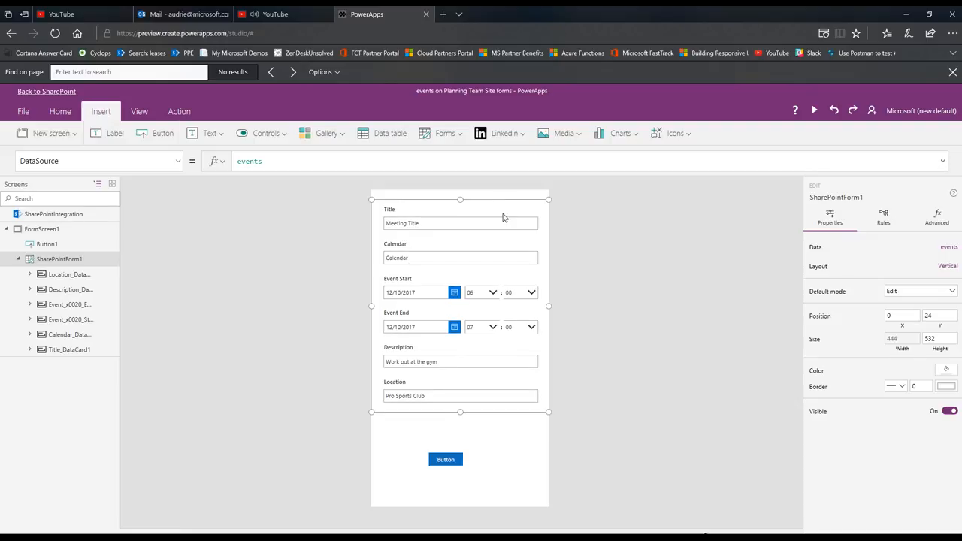
Move the button to just below the Location field at X 158, Y 556, and widen it to 154
left_click(458, 464)
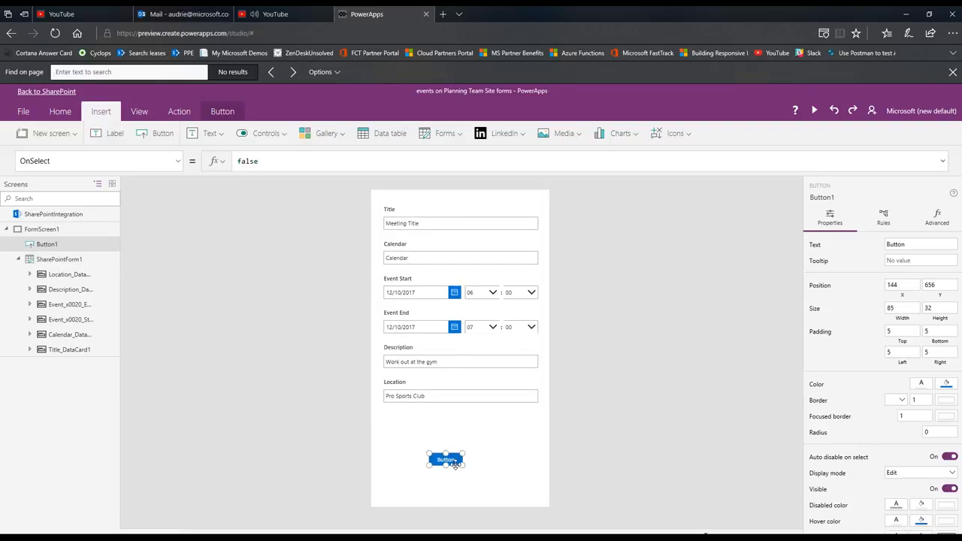
left_click_drag(460, 466, 498, 425)
left_click_drag(705, 536, 718, 537)
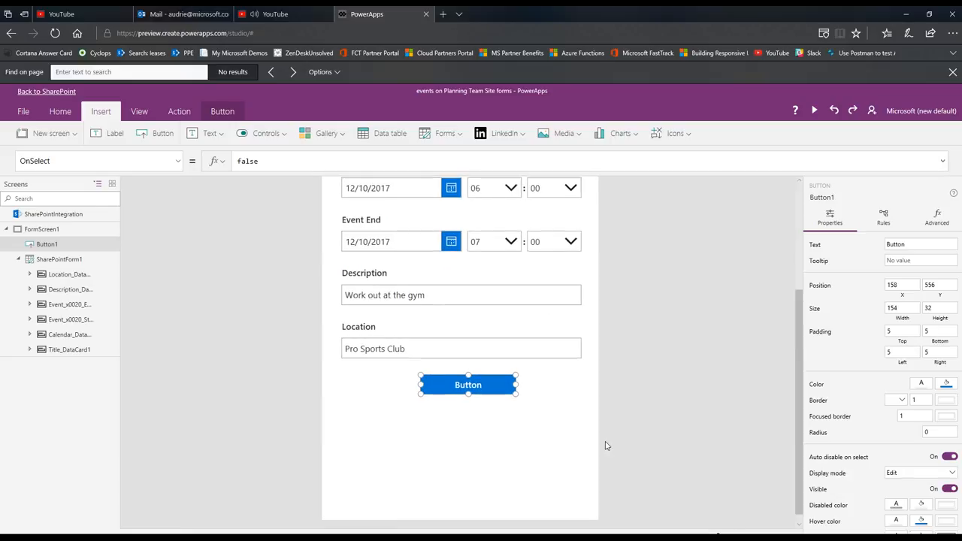
Set the button's text to "Add to calendar"
double_click(470, 385)
type("Afd")
key("BackSpace")
key("BackSpace")
type("dd to calendar")
left_click(597, 450)
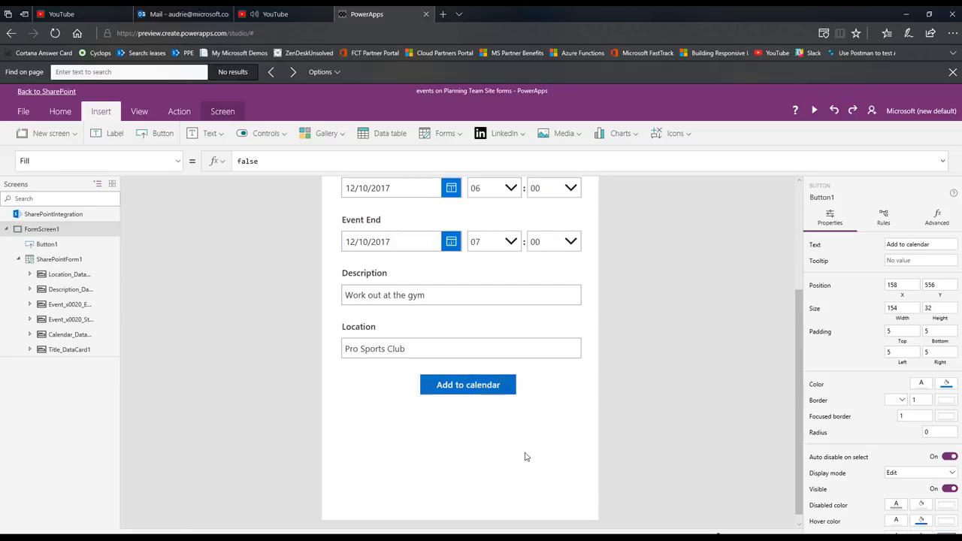
Move the Calendar card above the Title card in the form
scroll(524, 456, "up", 3)
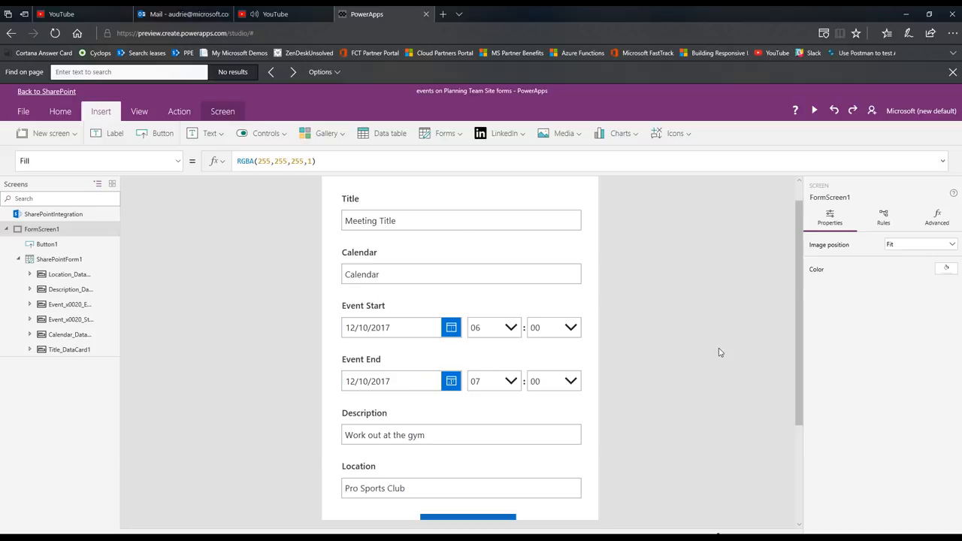
scroll(557, 272, "down", 2)
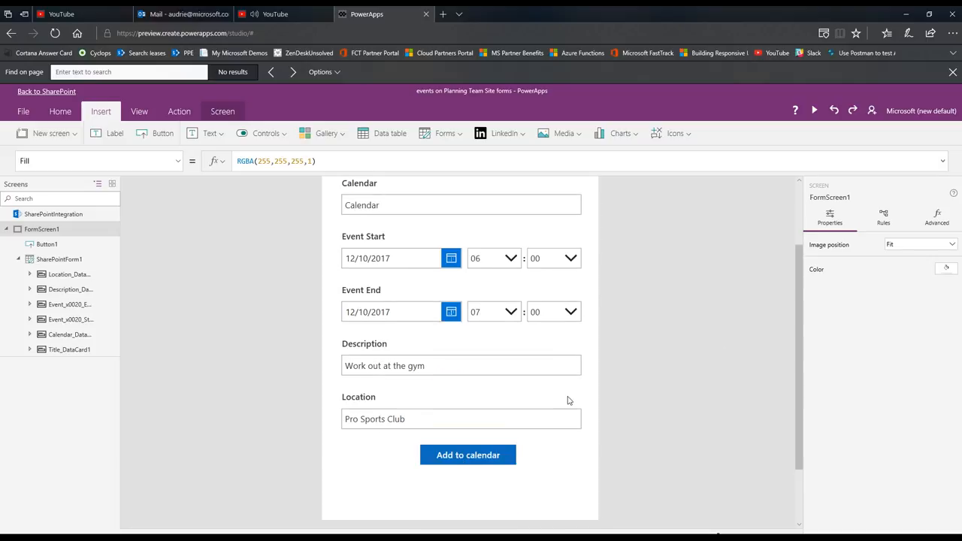
scroll(567, 401, "up", 2)
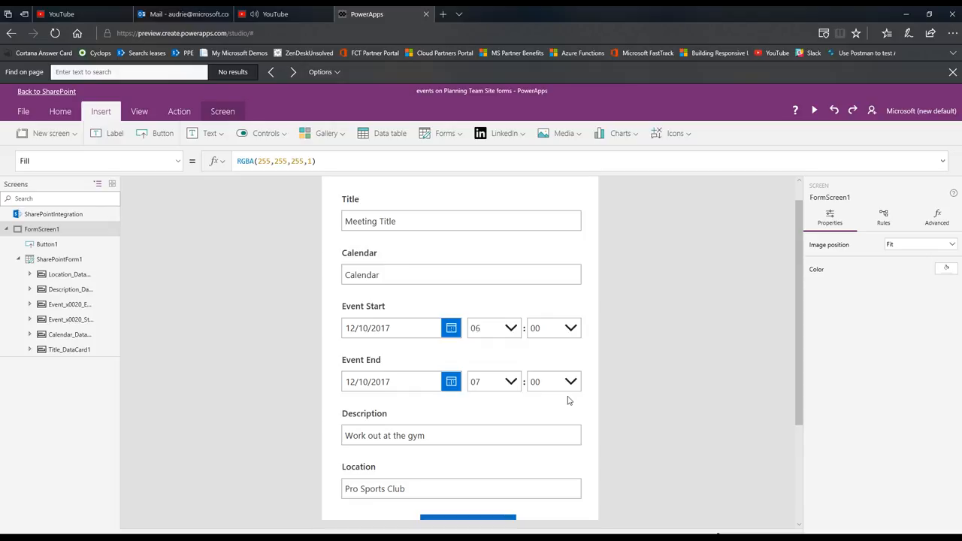
left_click(454, 227)
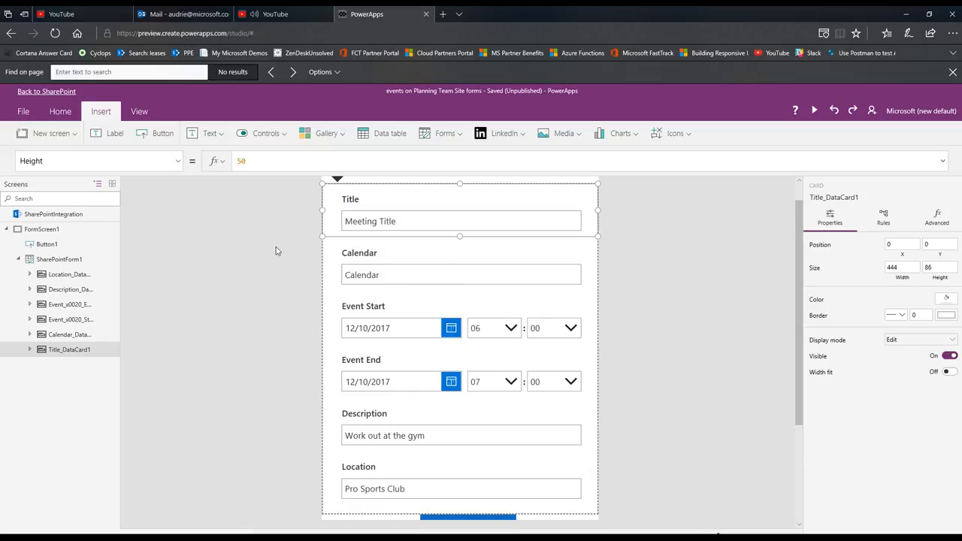
left_click(333, 252)
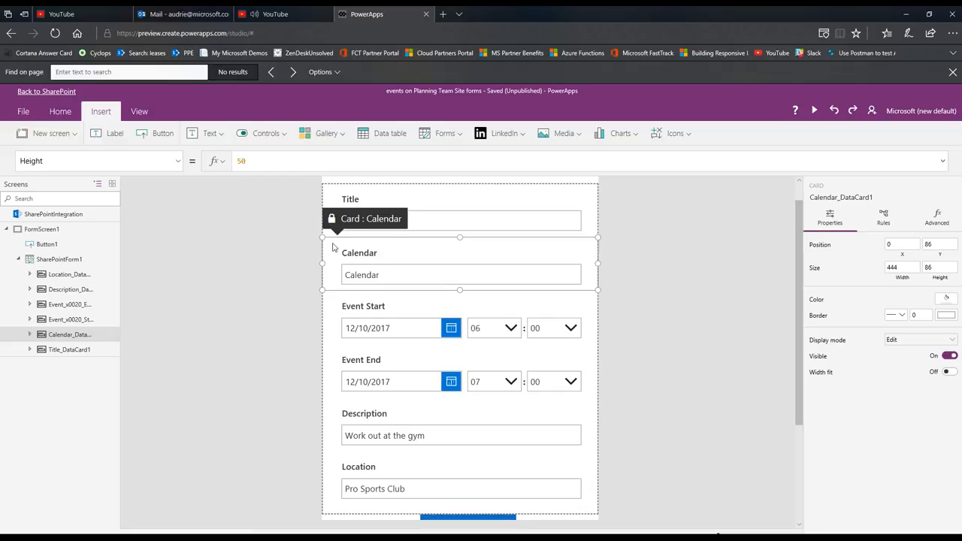
mouse_move(360, 218)
left_mouse_down()
mouse_move(363, 193)
mouse_move(366, 221)
left_mouse_up()
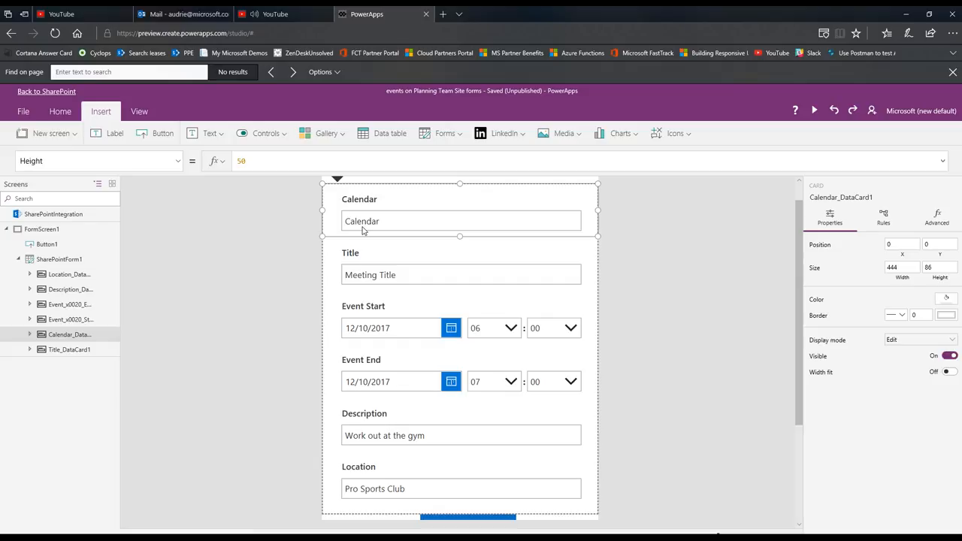
Change the form's Calendar field from a text entry to the Allowed Values card type
left_click(422, 226)
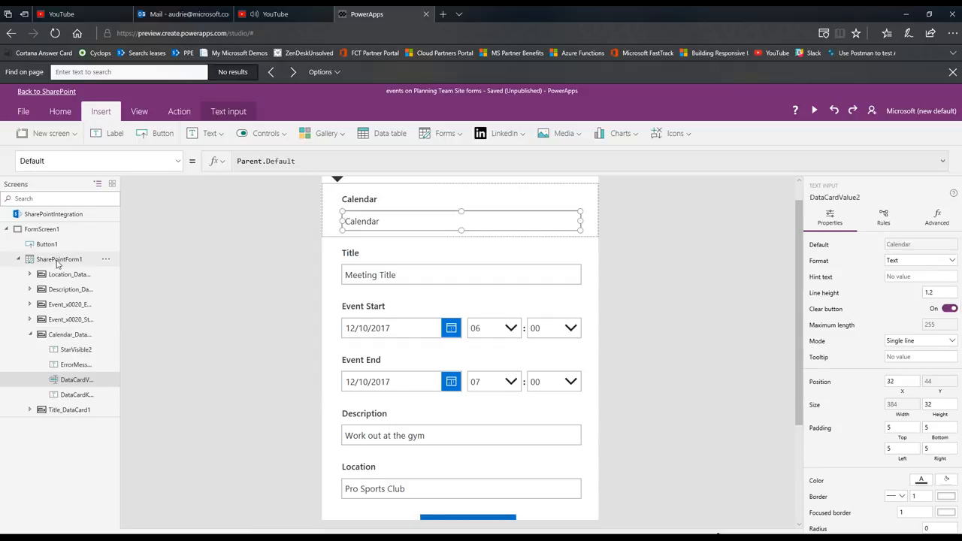
left_click(57, 262)
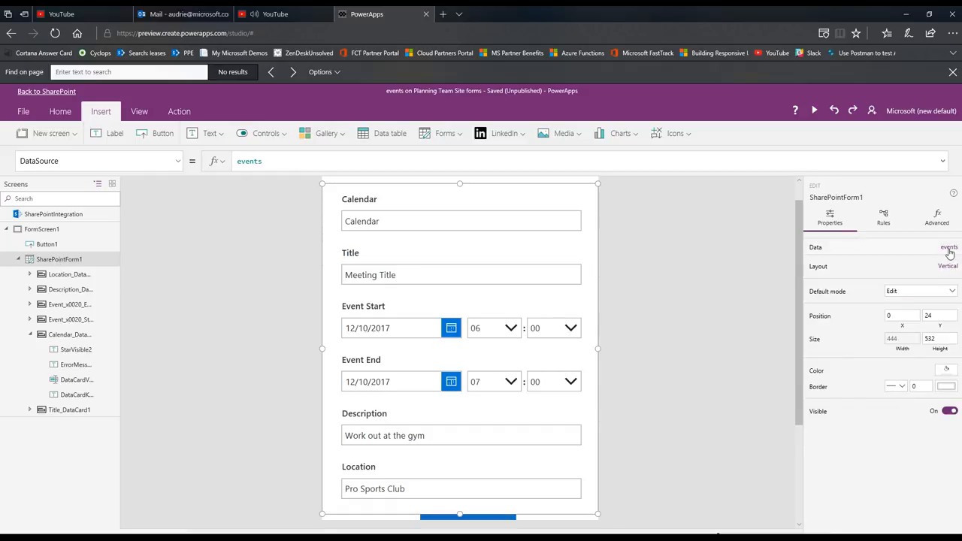
left_click(949, 250)
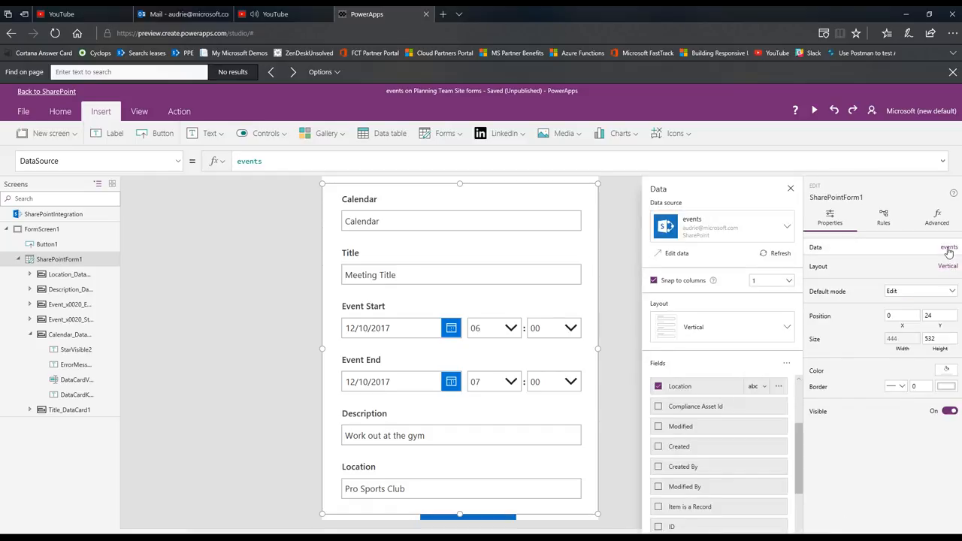
scroll(757, 468, "up", 1)
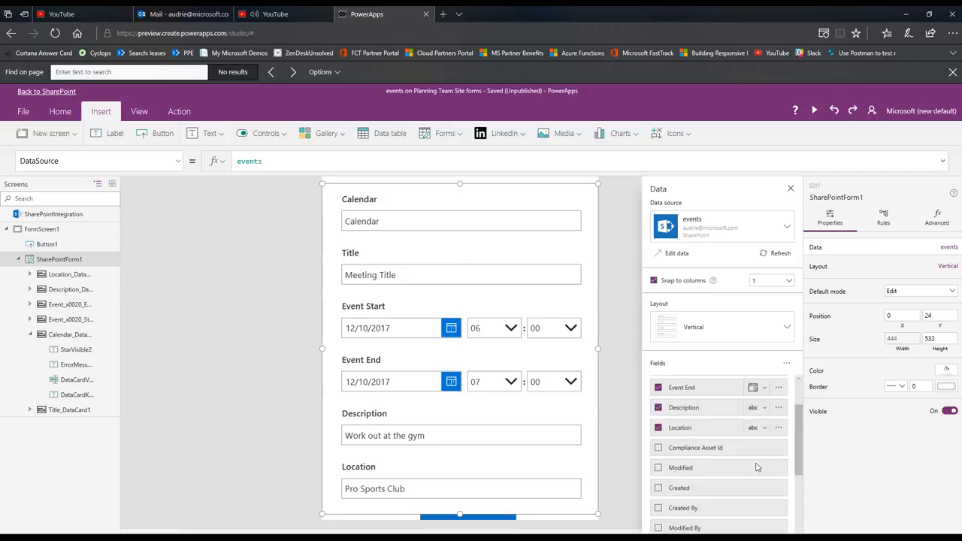
scroll(755, 466, "up", 2)
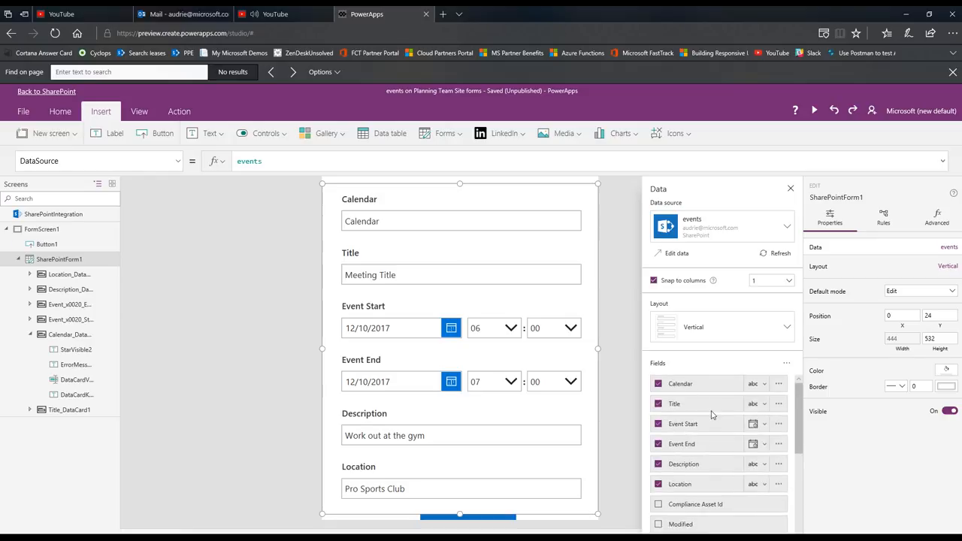
left_click(765, 385)
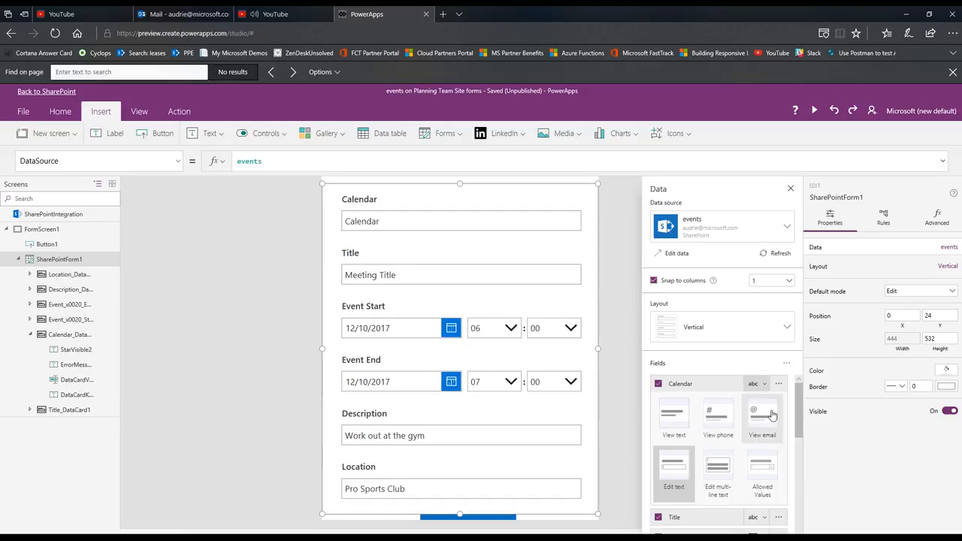
left_click(764, 490)
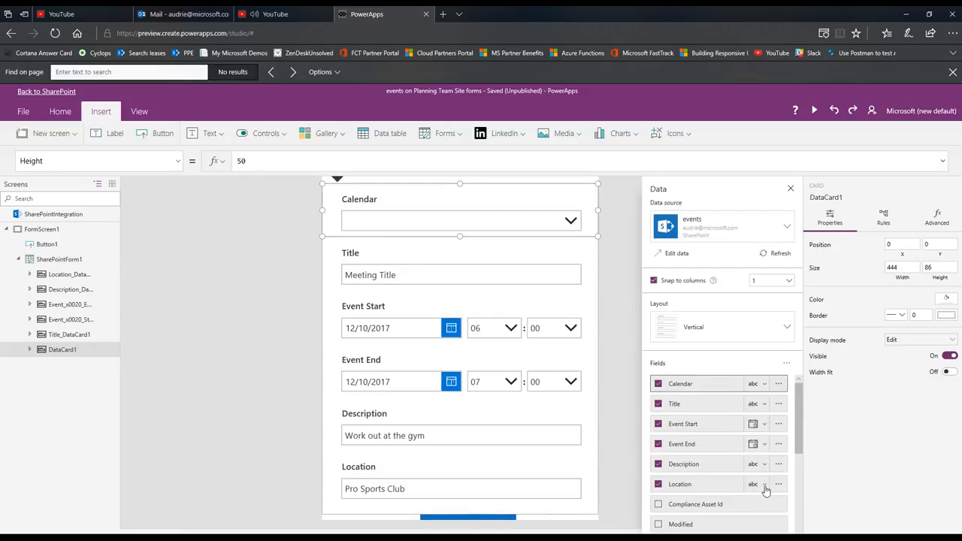
Fill the Calendar card's drop-down with light grey, RGBA(230, 230, 230, 1), and close the form's data pane
scroll(613, 304, "up", 1)
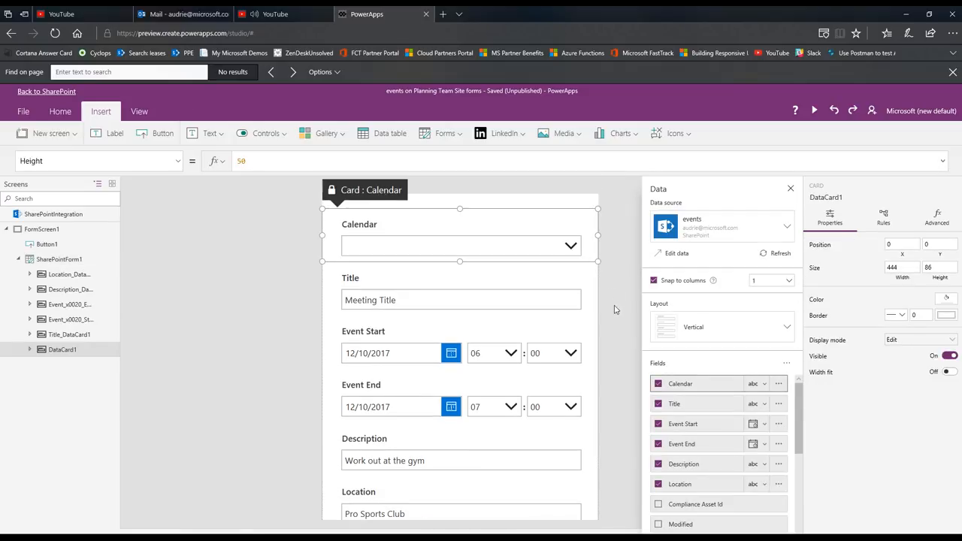
left_click(546, 254)
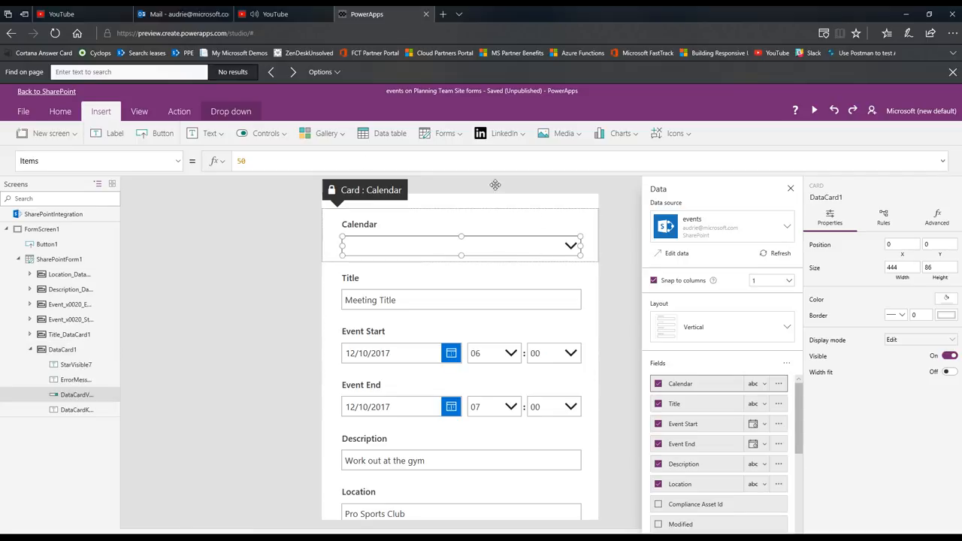
left_click(61, 114)
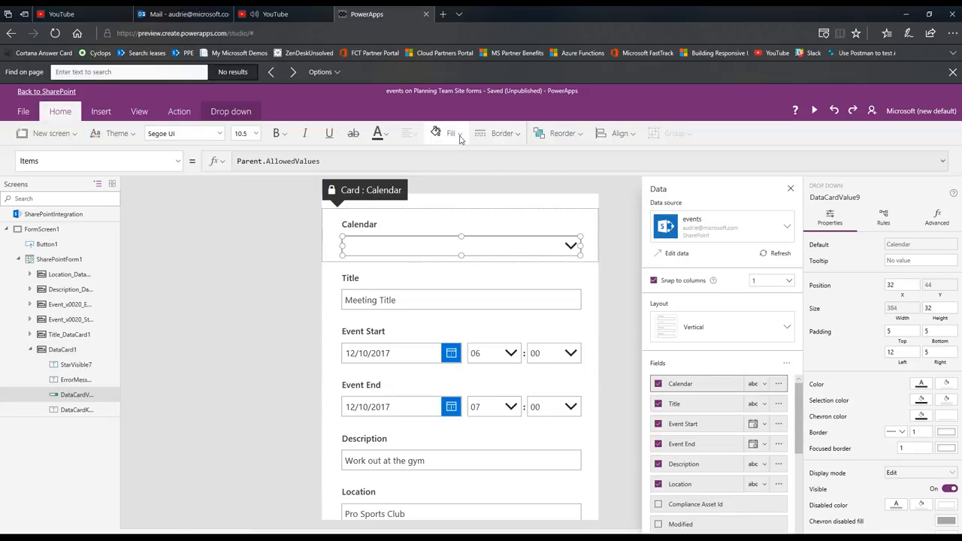
left_click(454, 135)
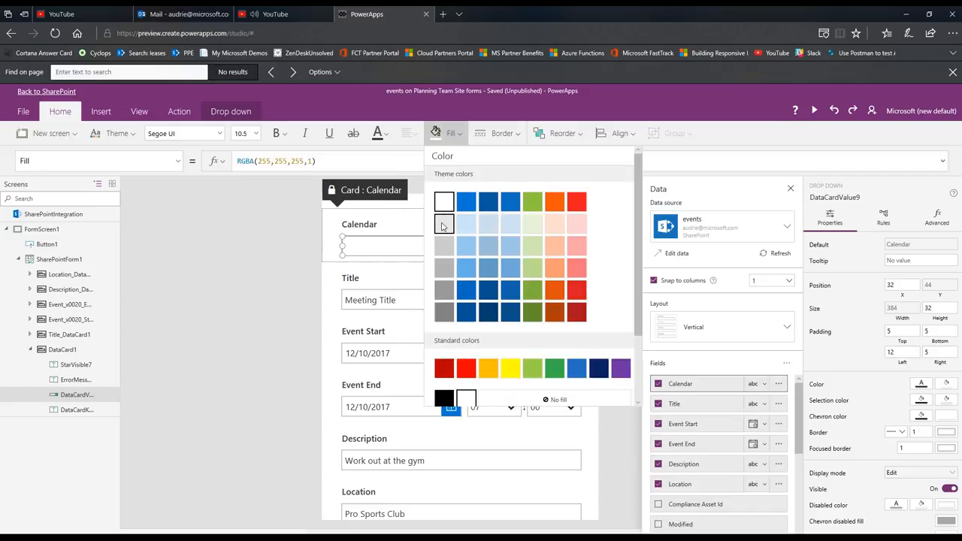
left_click(444, 225)
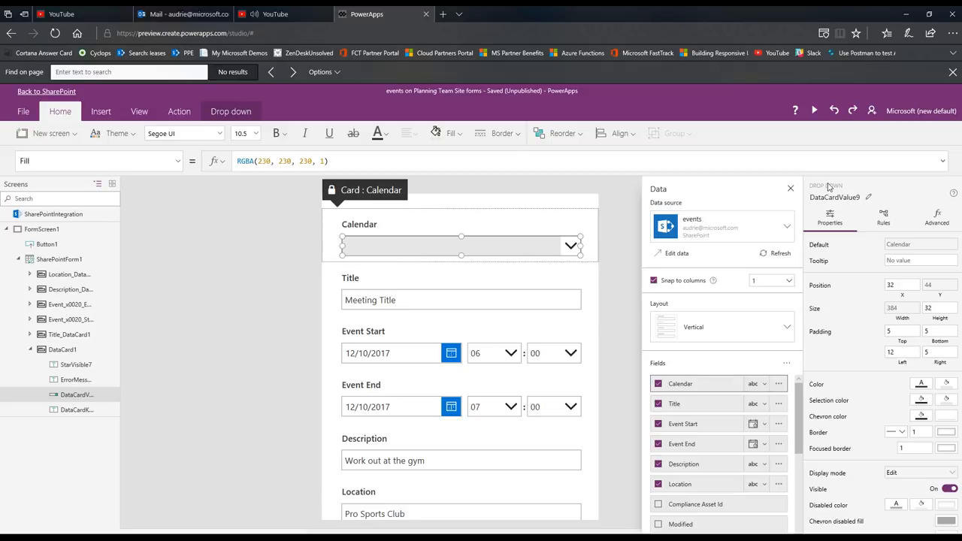
left_click(791, 190)
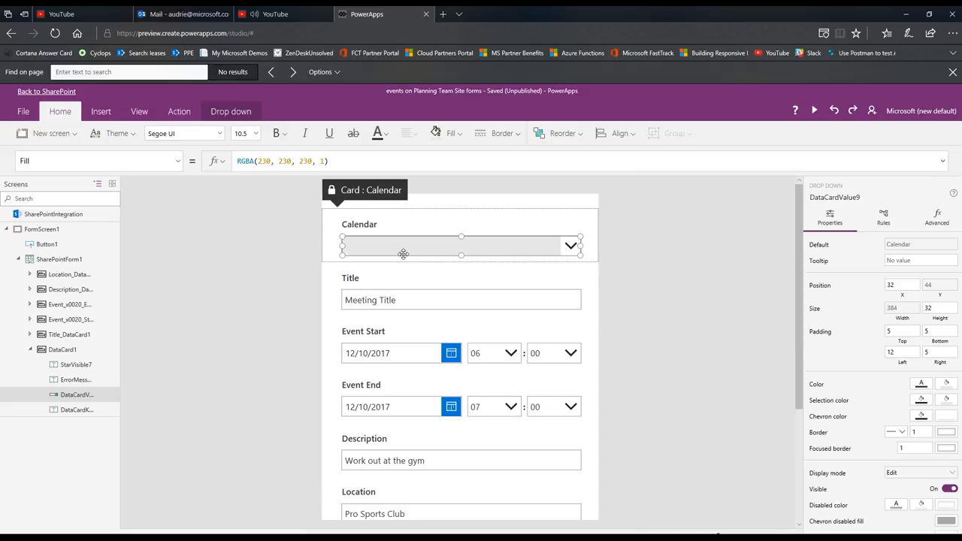
Show the Calendar drop-down's Items property and unlock its card so that the properties can be changed
left_click(177, 163)
scroll(155, 305, "down", 5)
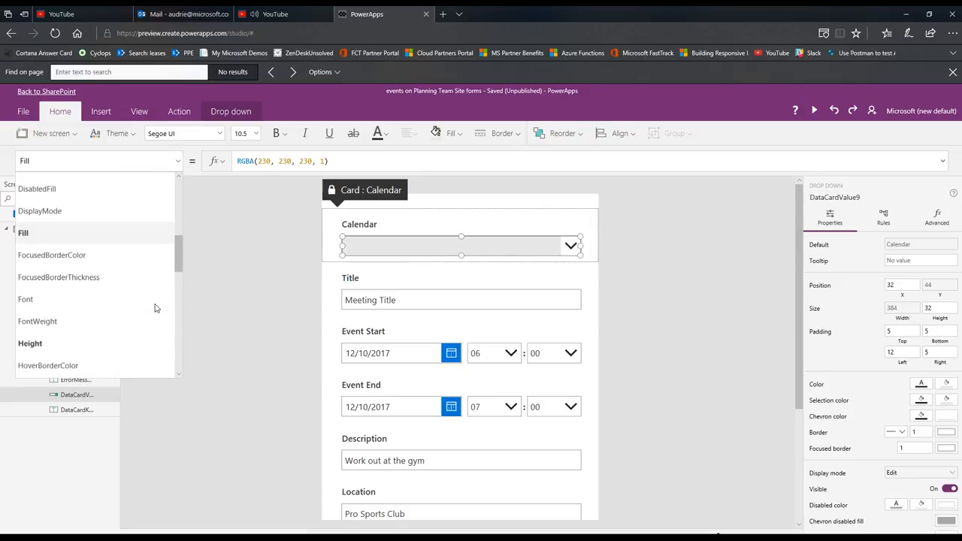
scroll(155, 307, "down", 4)
left_click(164, 285)
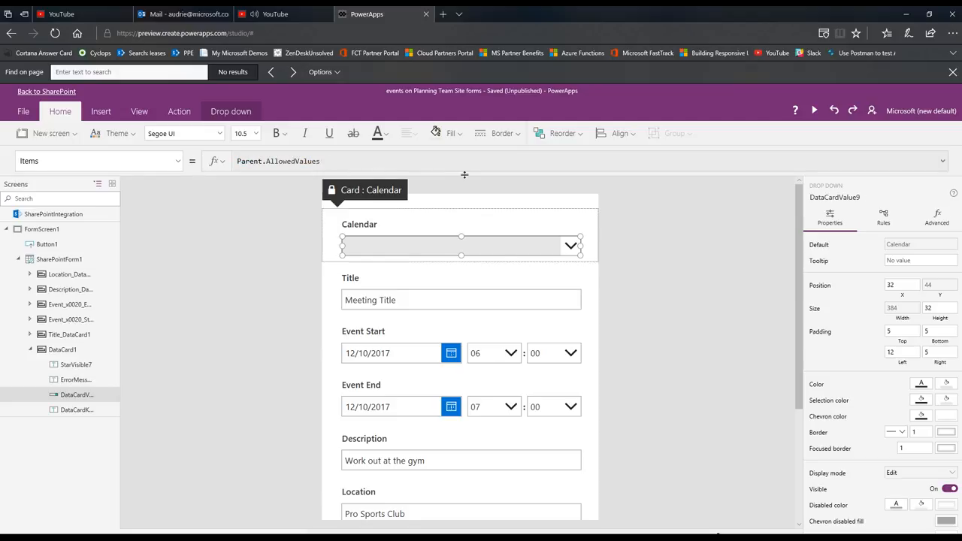
left_click(936, 218)
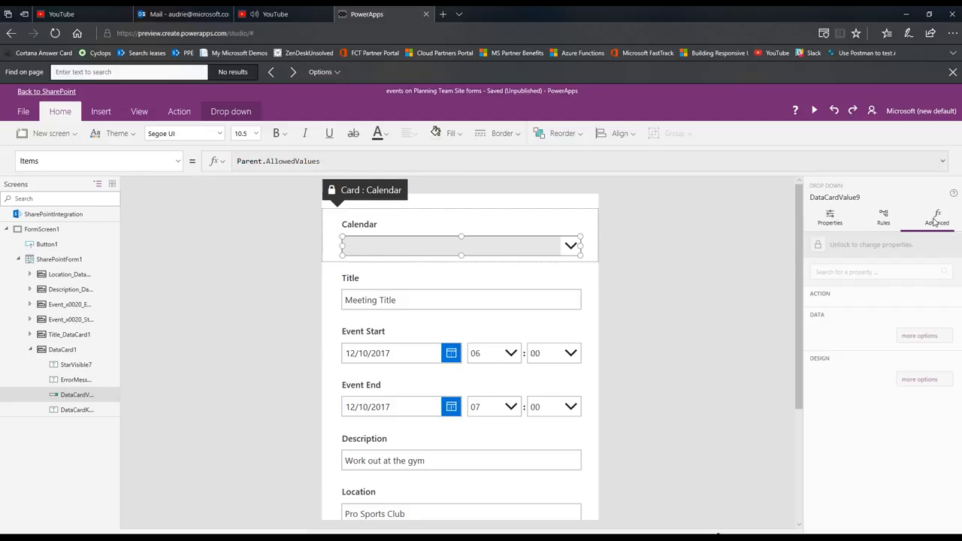
left_click(821, 247)
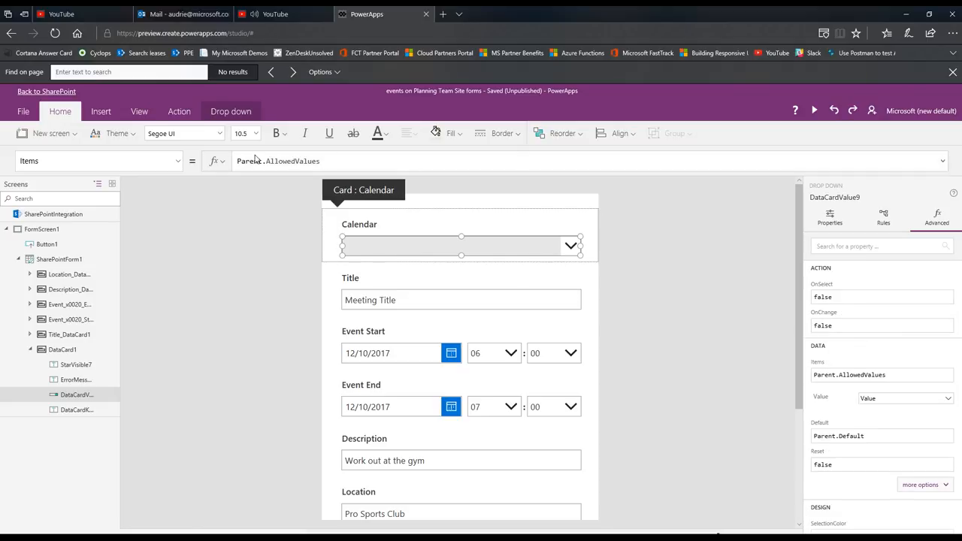
left_click(343, 160)
key("ctrl+a")
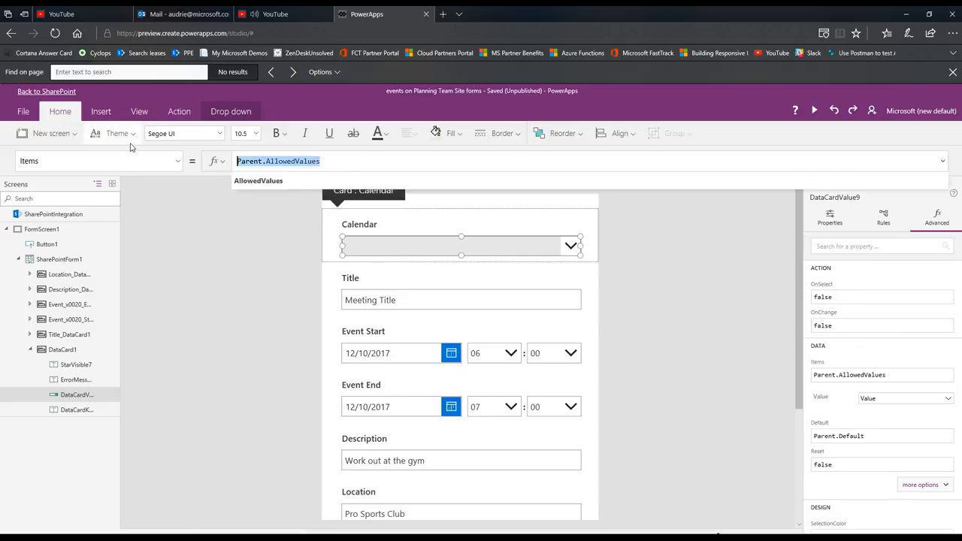
left_click(256, 271)
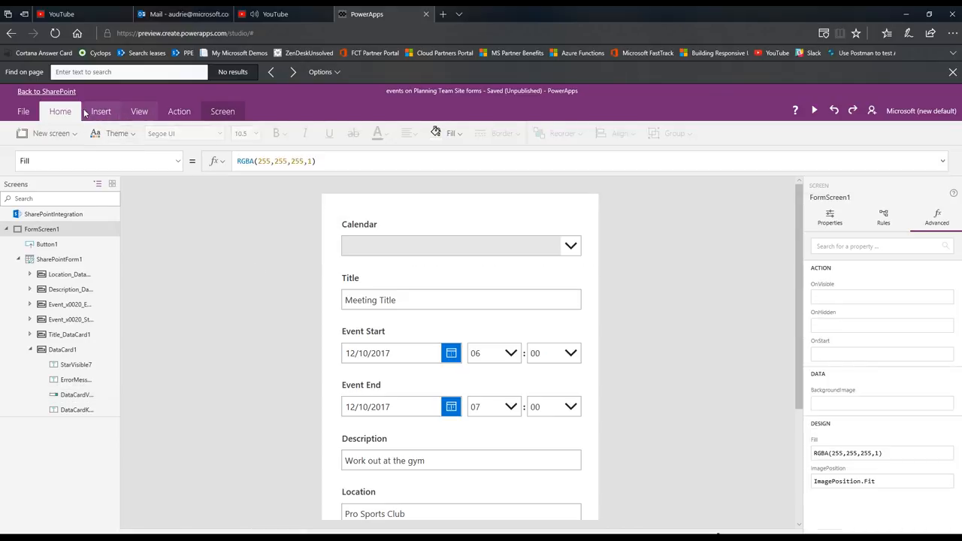
Add the existing Office 365 Users connection to the form's data sources
left_click(97, 112)
left_click(135, 115)
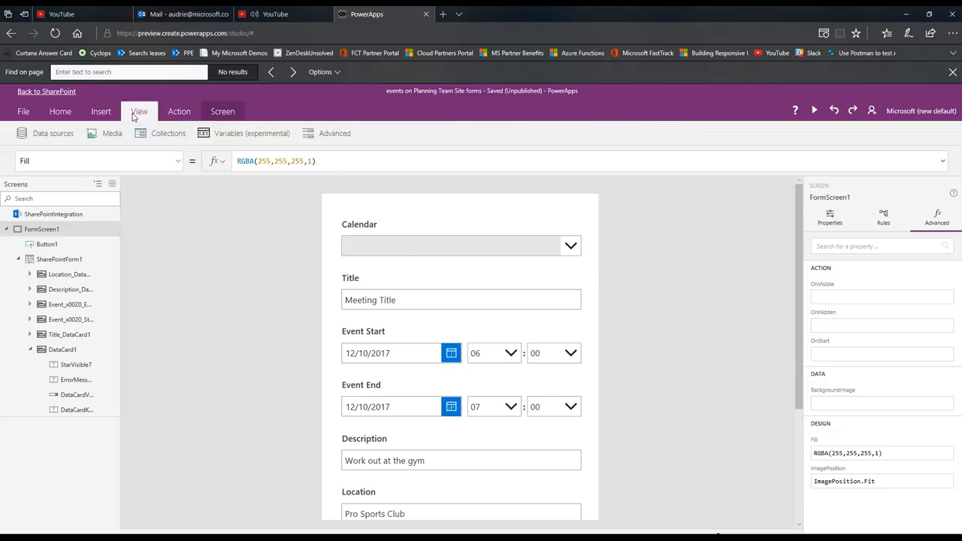
left_click(53, 136)
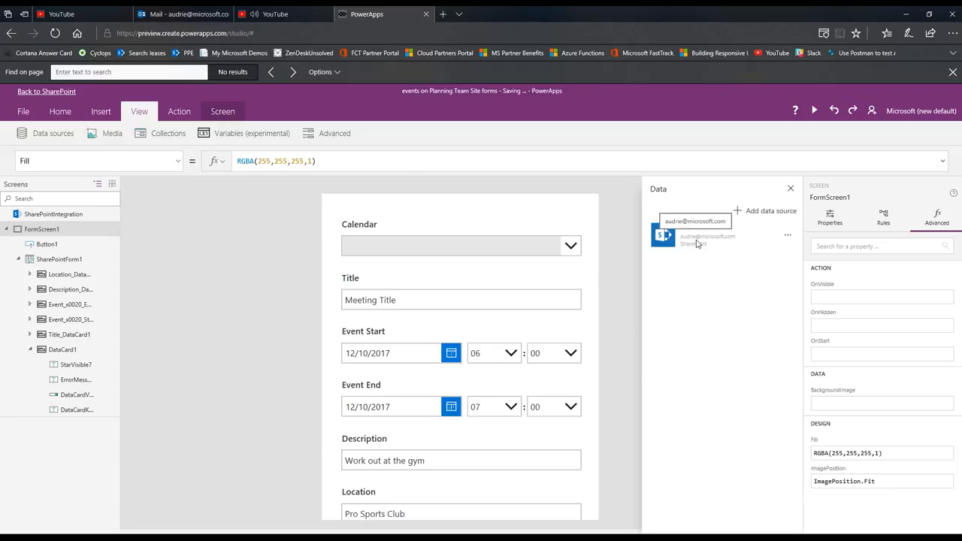
left_click(766, 216)
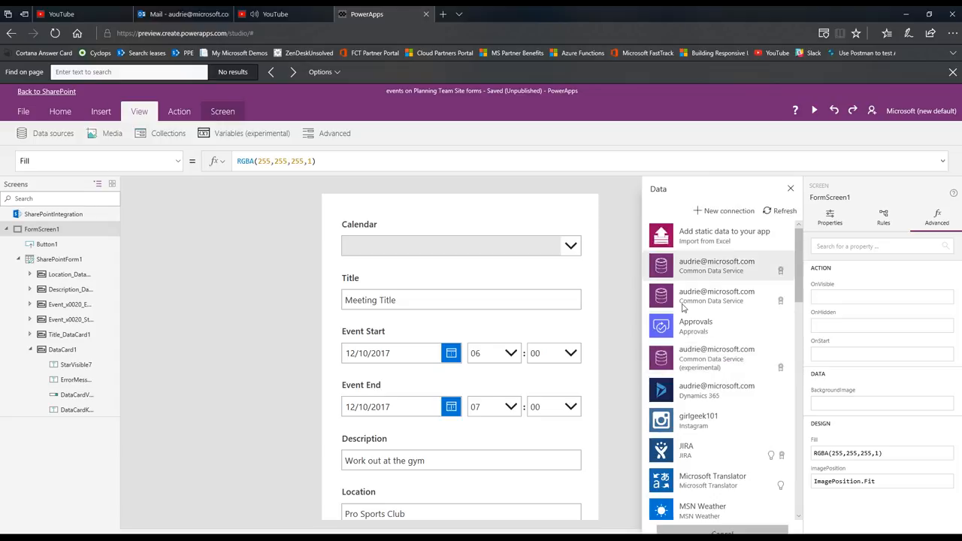
scroll(717, 392, "down", 2)
scroll(717, 392, "down", 6)
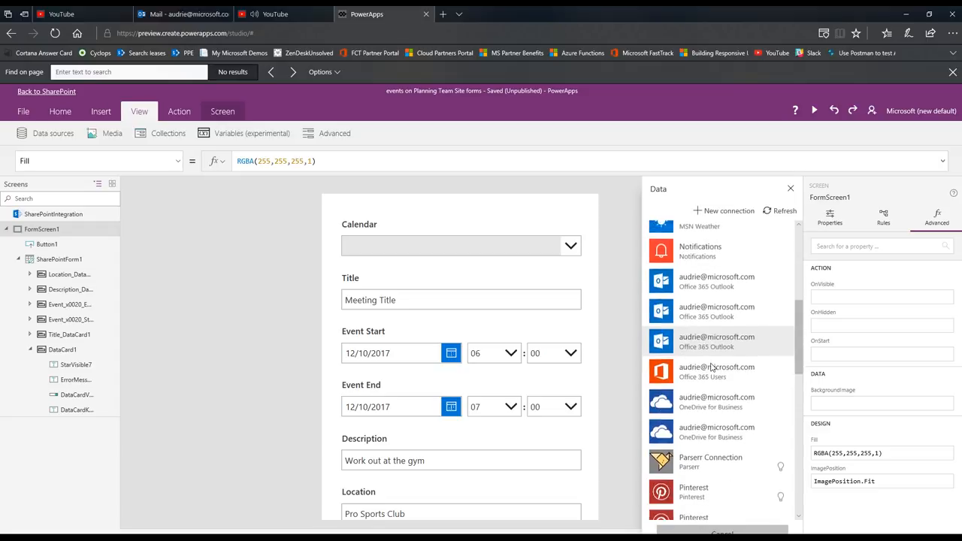
left_click(700, 301)
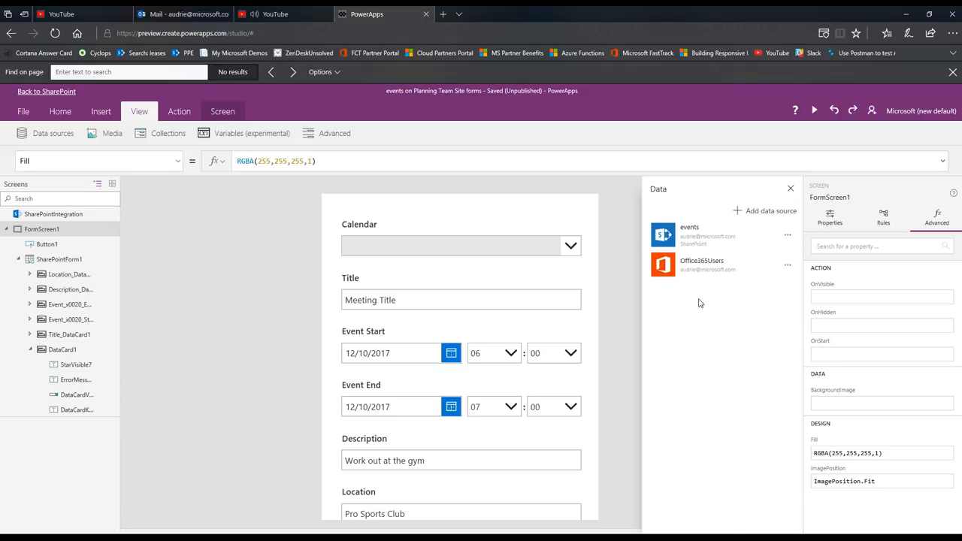
Add the Office 365 Users connection a second time and remove the duplicate data source
left_click(757, 213)
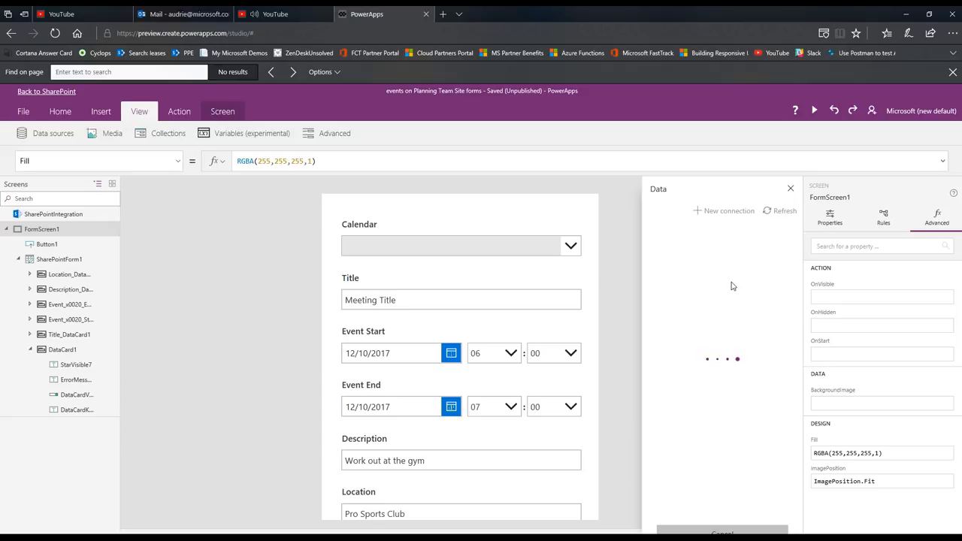
scroll(744, 353, "down", 5)
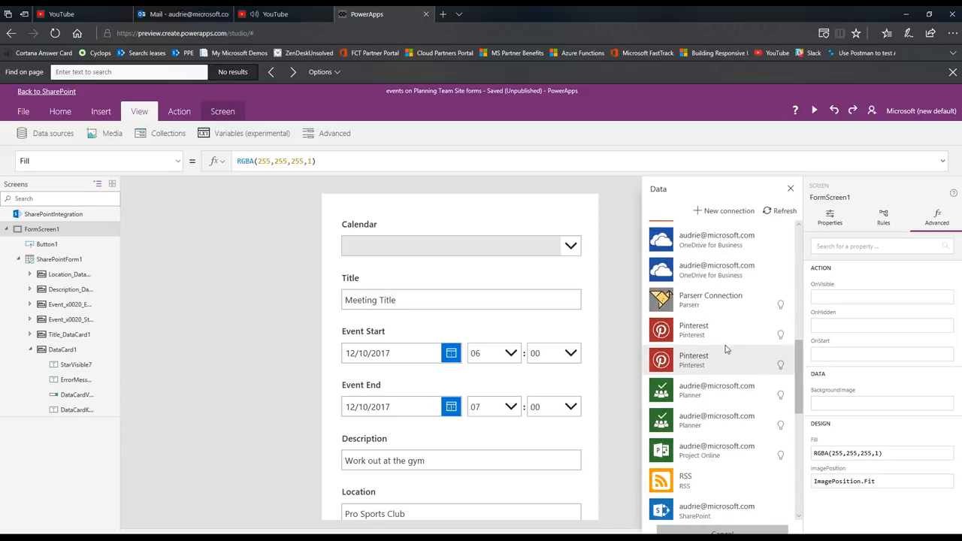
scroll(733, 353, "down", 5)
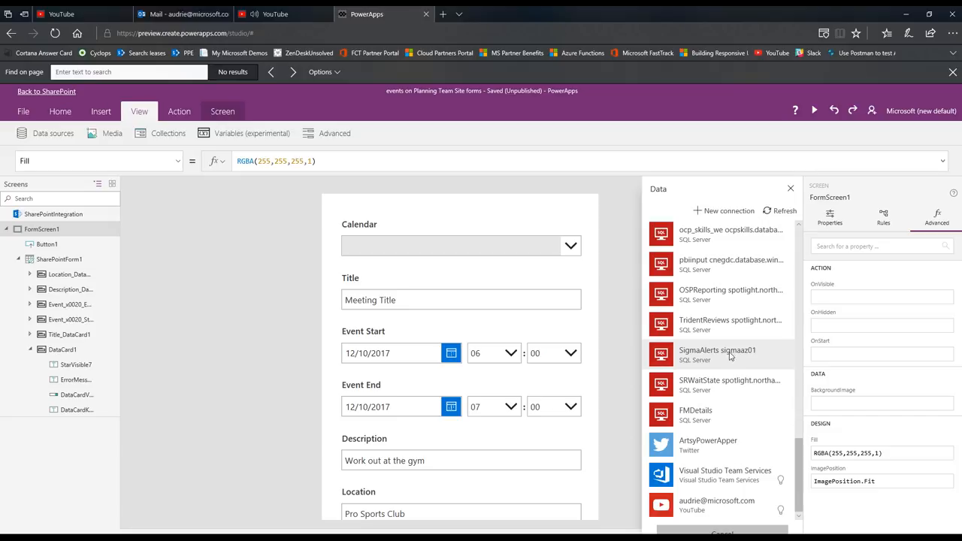
scroll(729, 356, "up", 5)
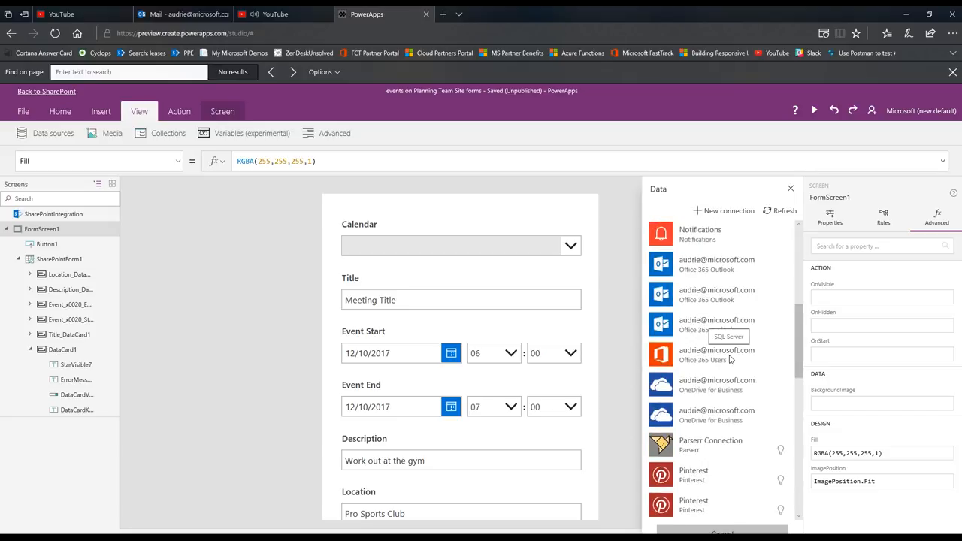
left_click(728, 358)
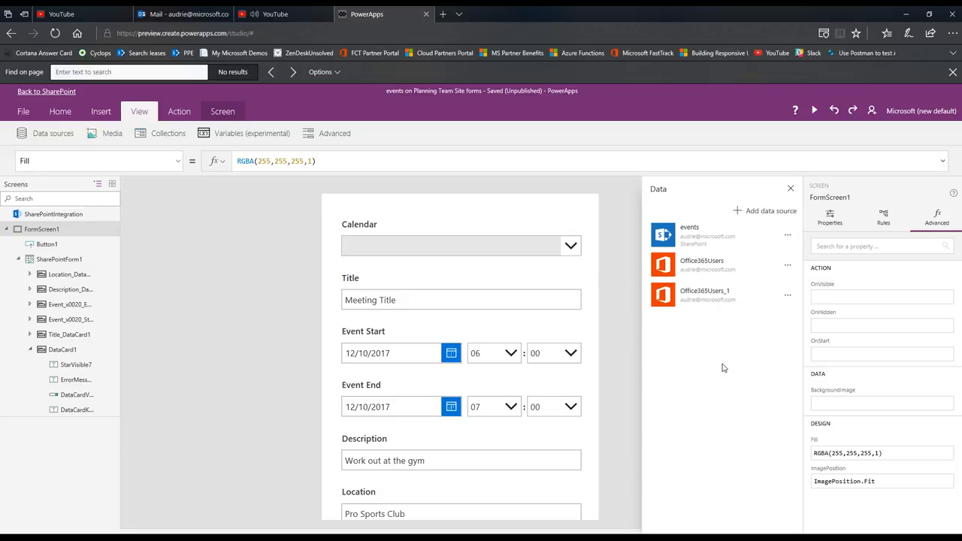
left_click(788, 296)
left_click(755, 311)
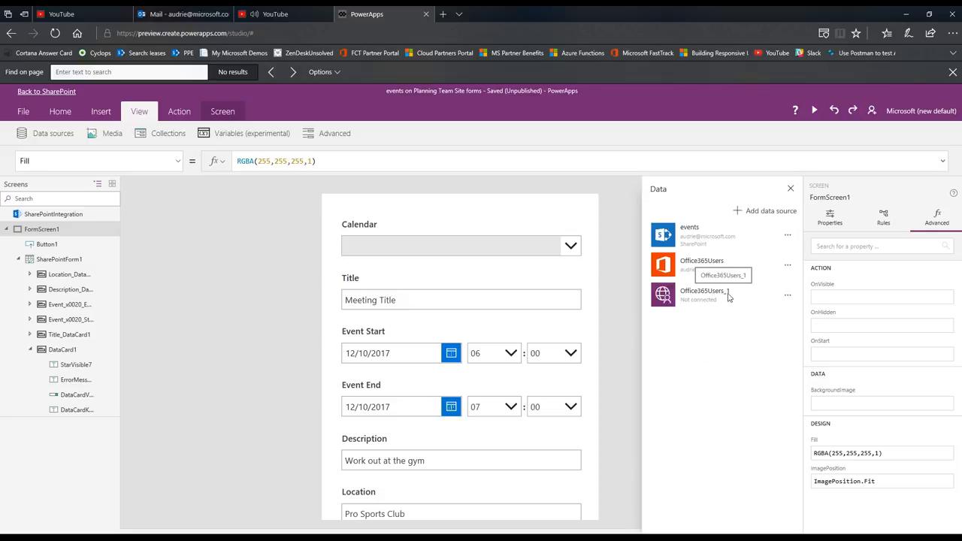
Add an existing Office 365 Outlook connection to the form's data sources and close the data pane
left_click(758, 212)
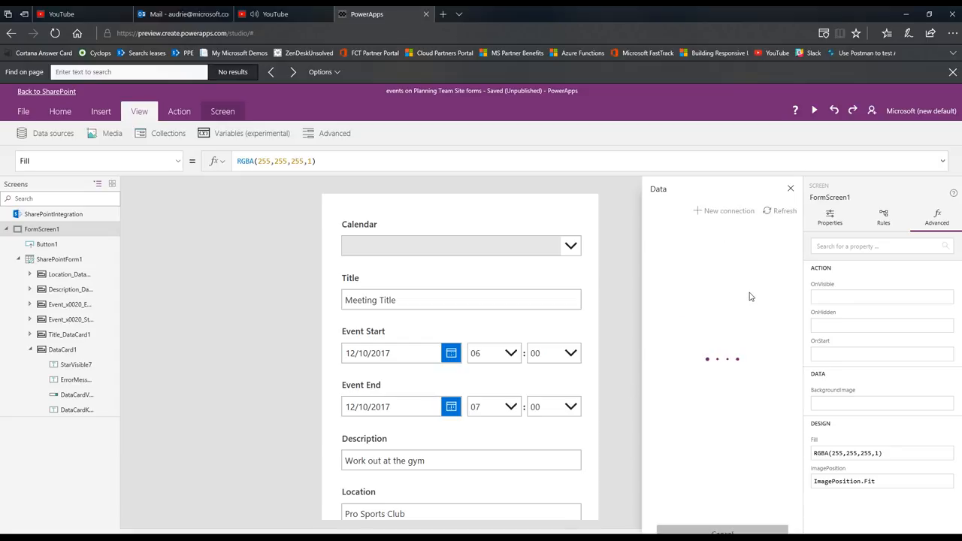
left_click(707, 274)
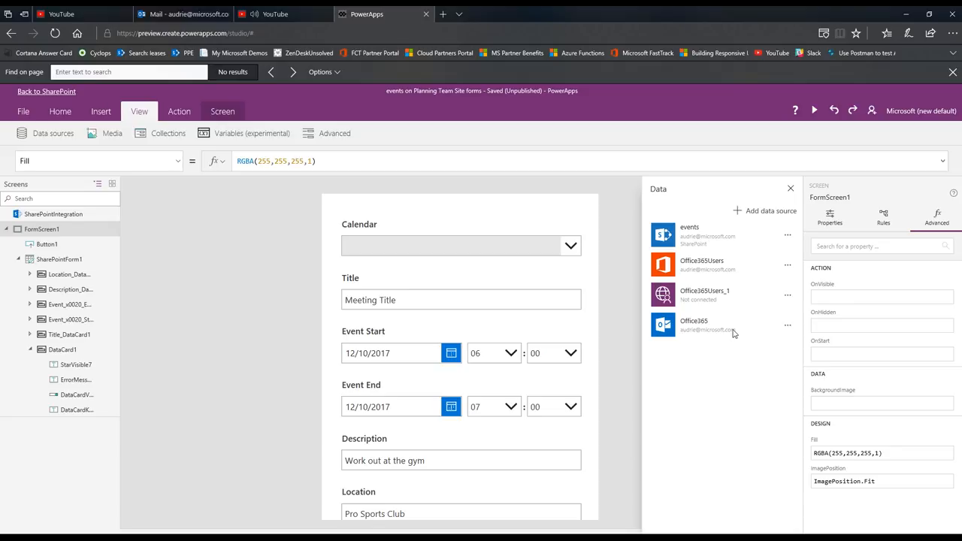
left_click(790, 189)
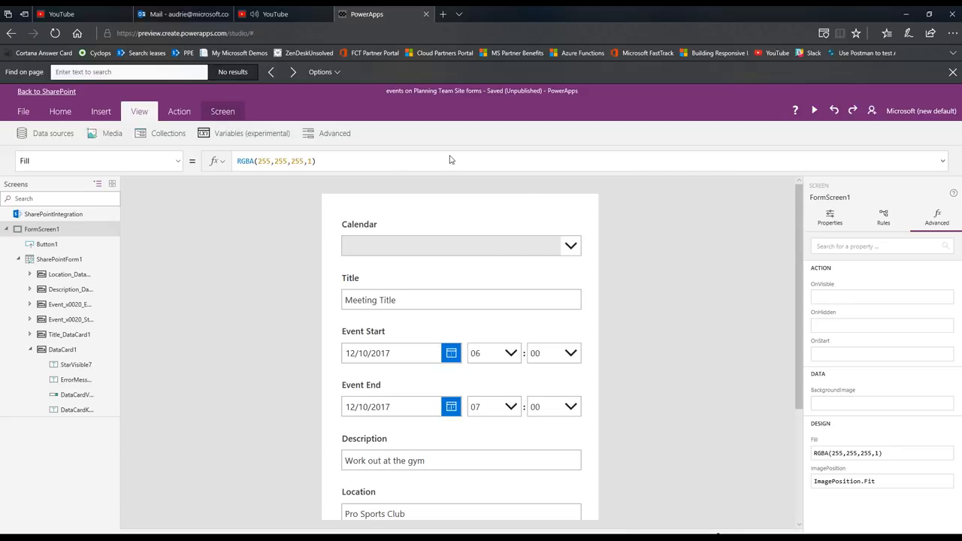
Replace the Calendar drop-down's Items formula with Office365.CalendarGetTables
left_click(426, 256)
left_click(427, 253)
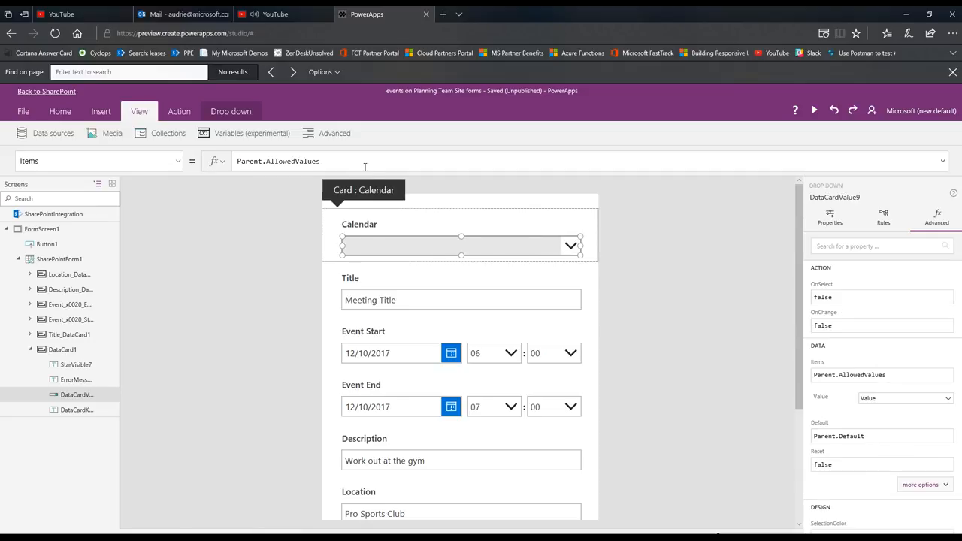
left_click_drag(366, 166, 272, 160)
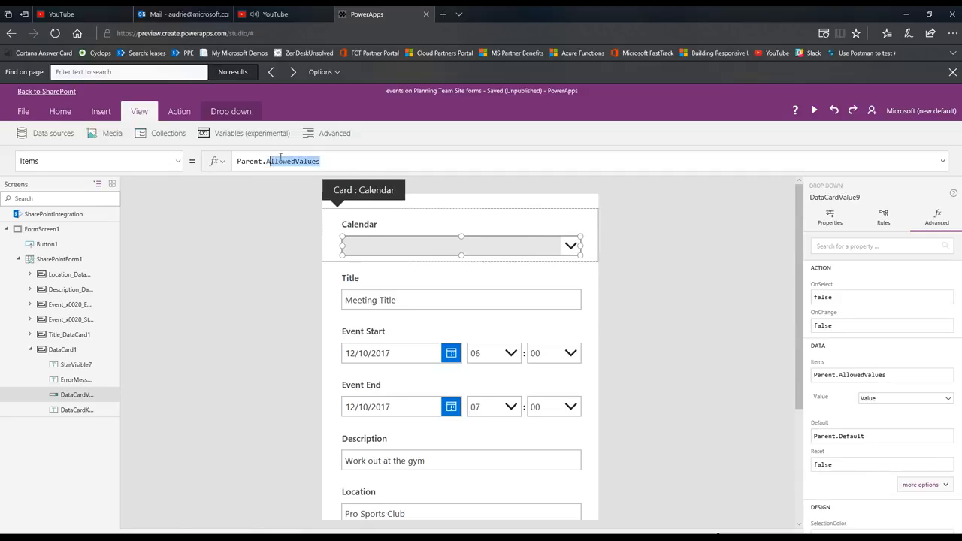
left_click(408, 160)
left_click_drag(423, 157, 0, 141)
type("Office")
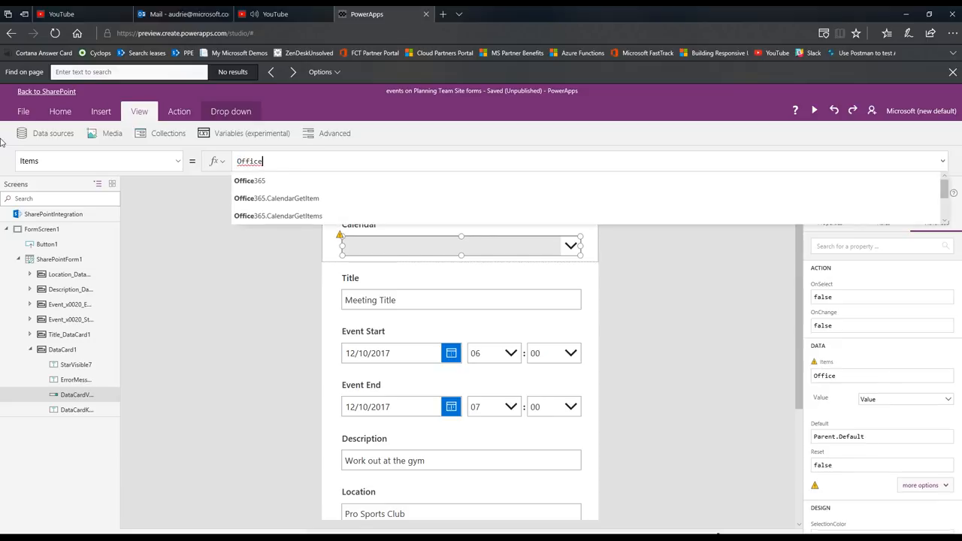
type("365")
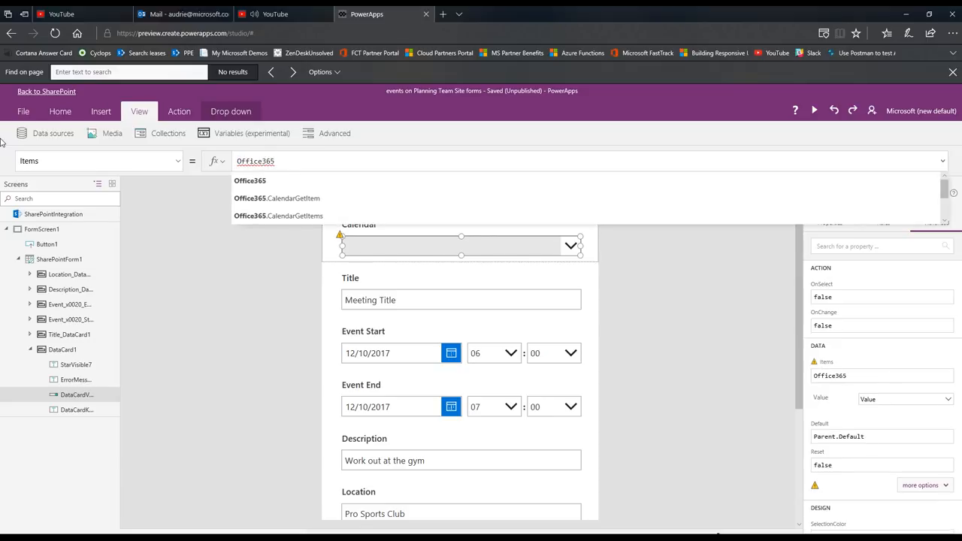
type(".")
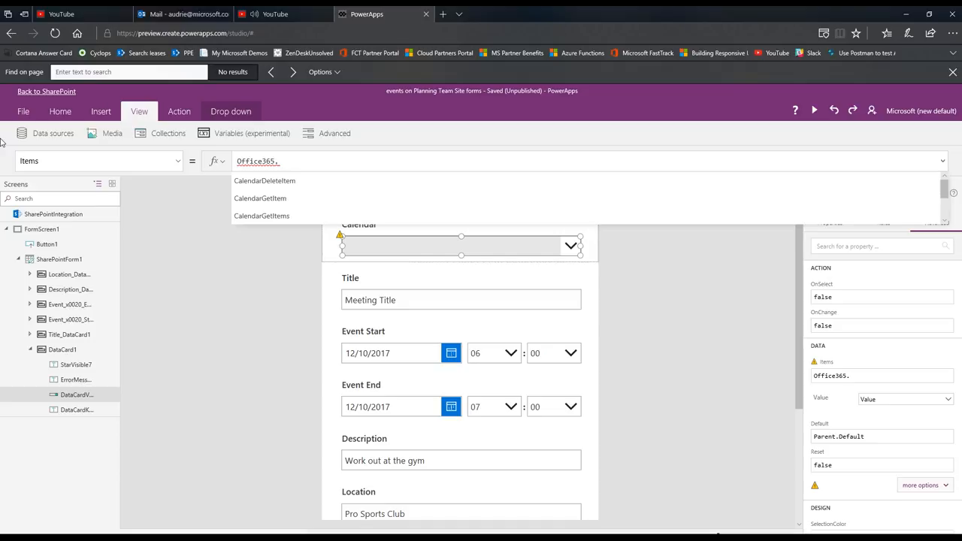
type("Calend")
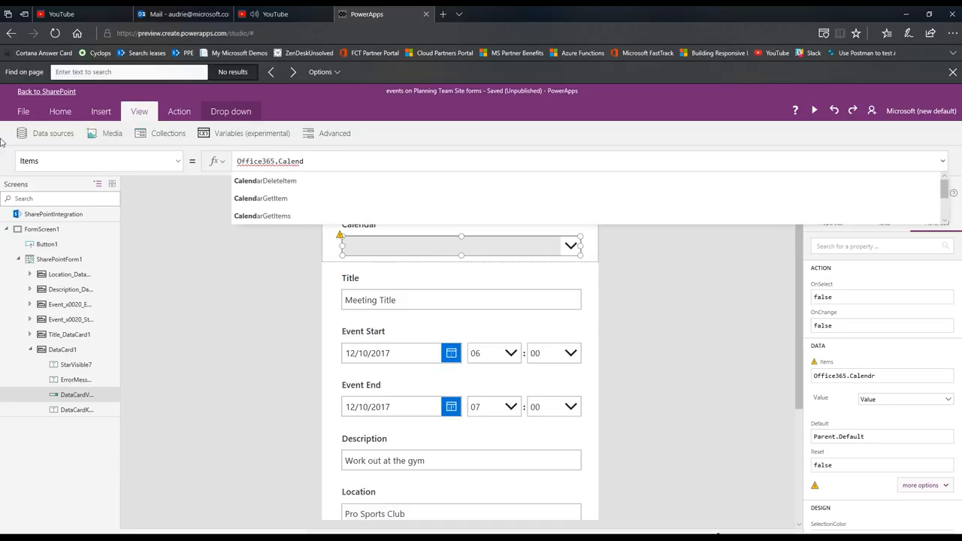
type("arGet")
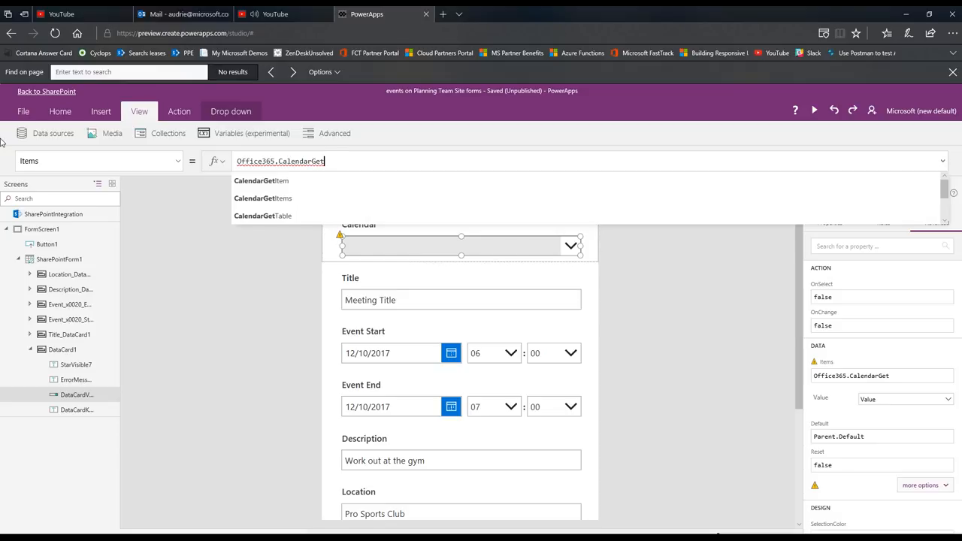
type("Table")
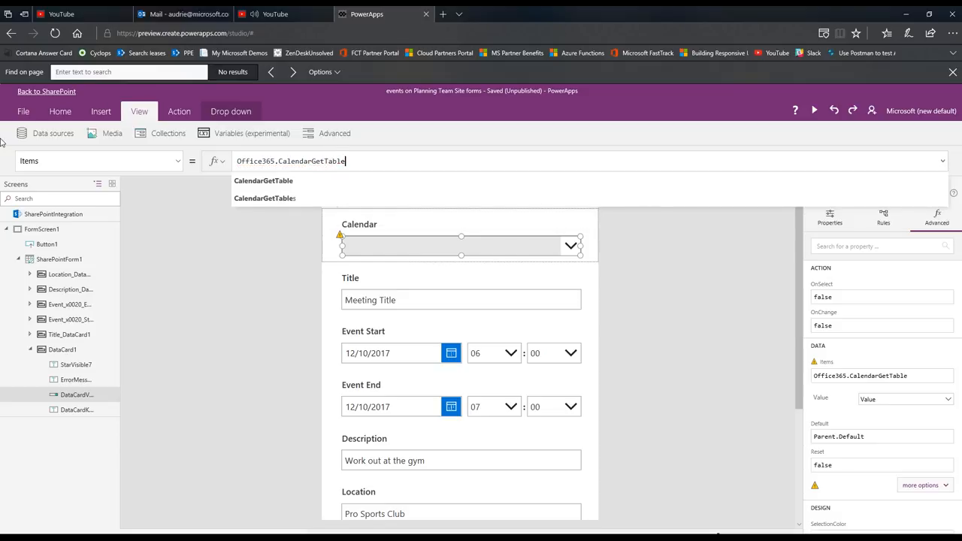
type("s")
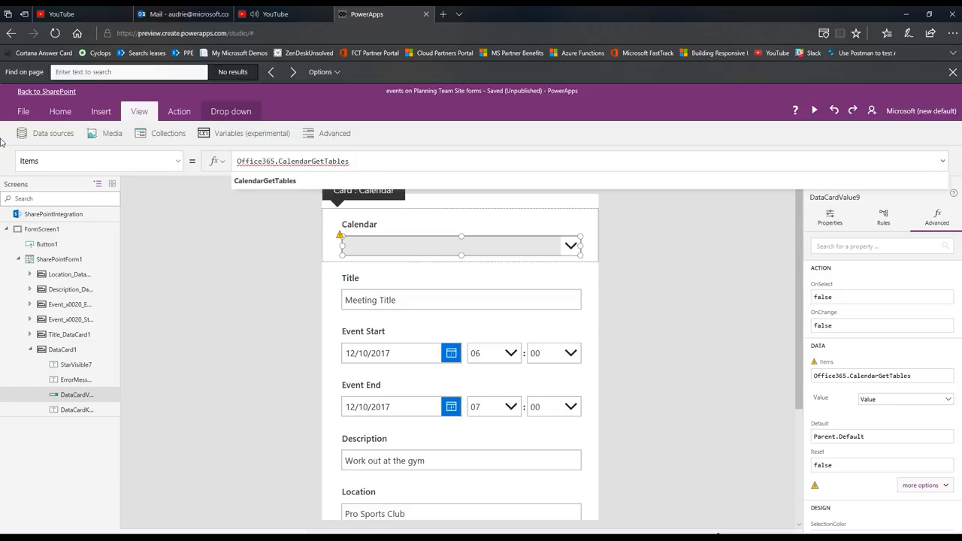
type("()")
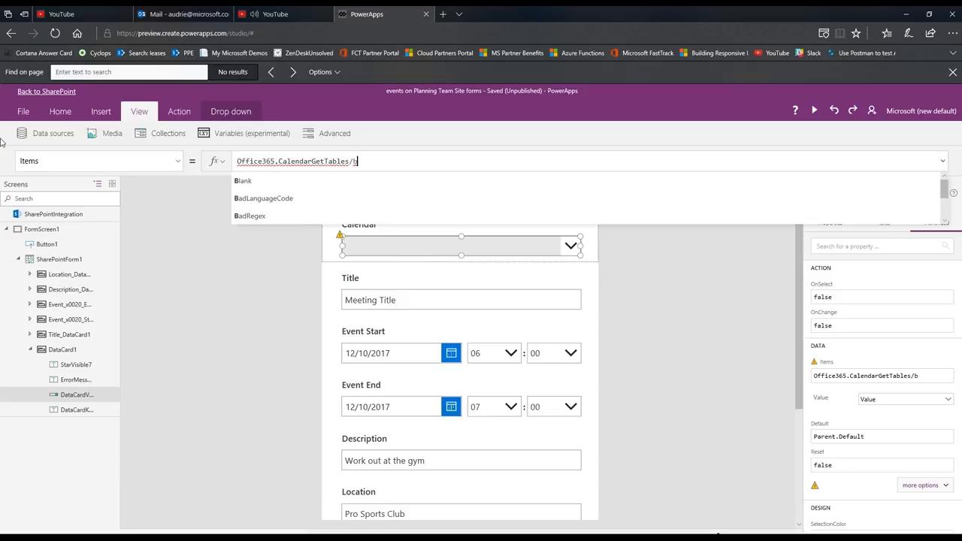
key("BackSpace")
key("BackSpace")
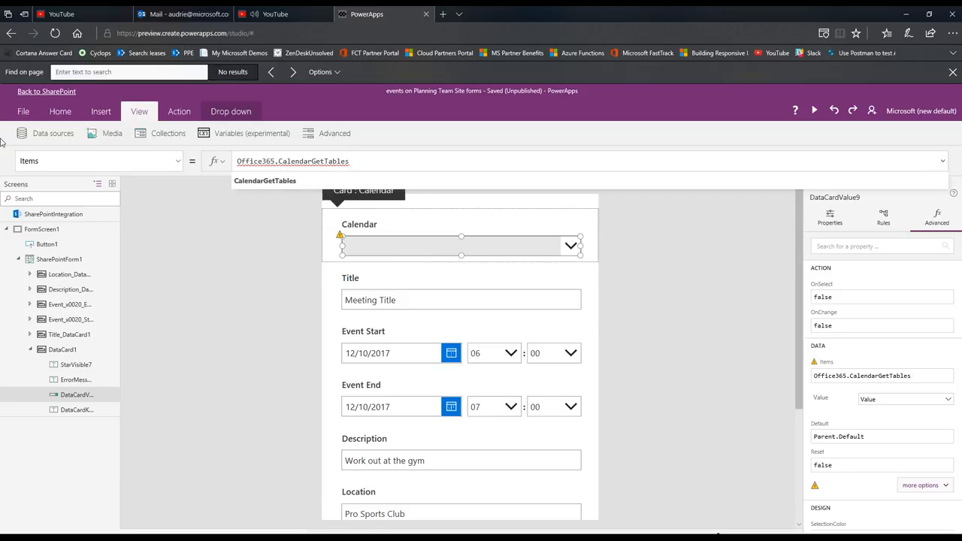
type(".value")
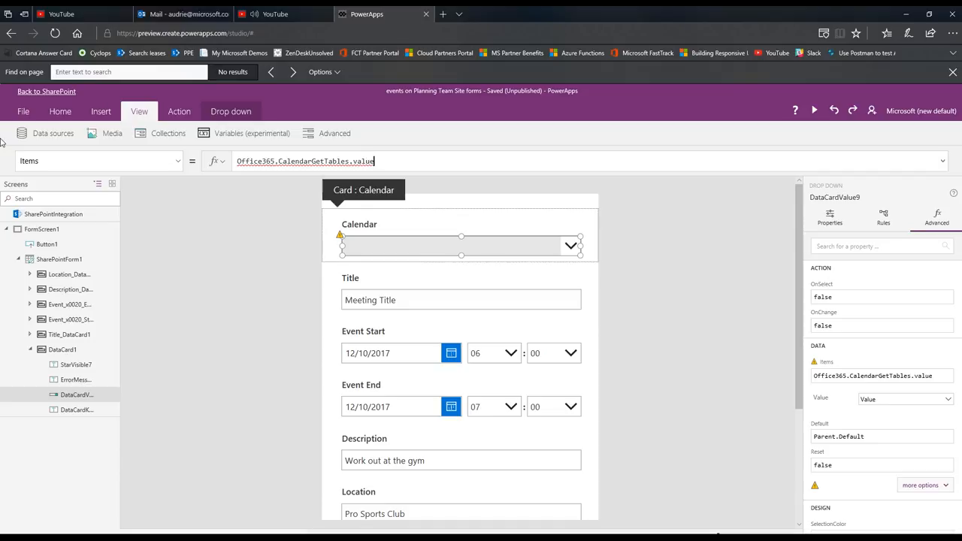
key("BackSpace")
key("BackSpace")
key("BackSpace")
key("BackSpace")
key("BackSpace")
key("BackSpace")
Complete the Calendar drop-down's Items formula as Office365.CalendarGetTables().value.DisplayName
type("(")
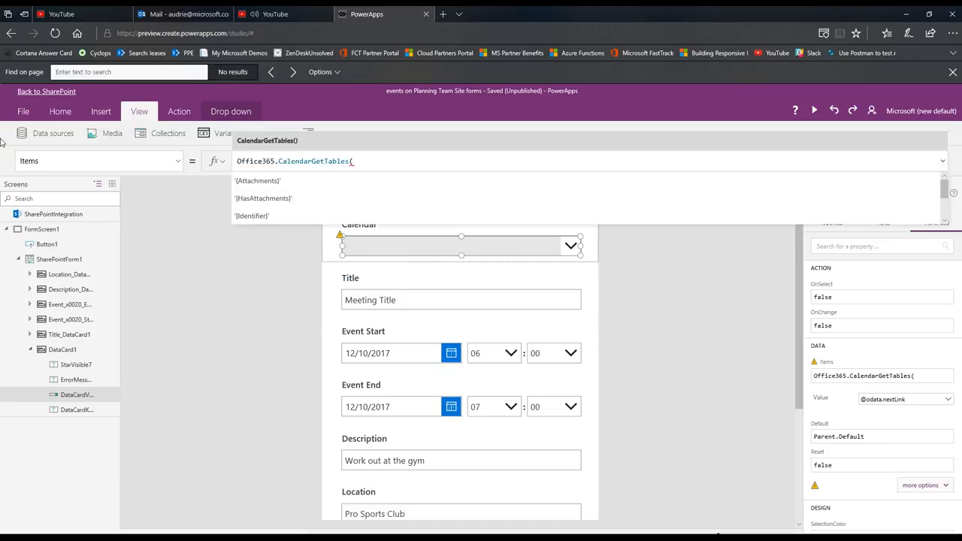
type(").")
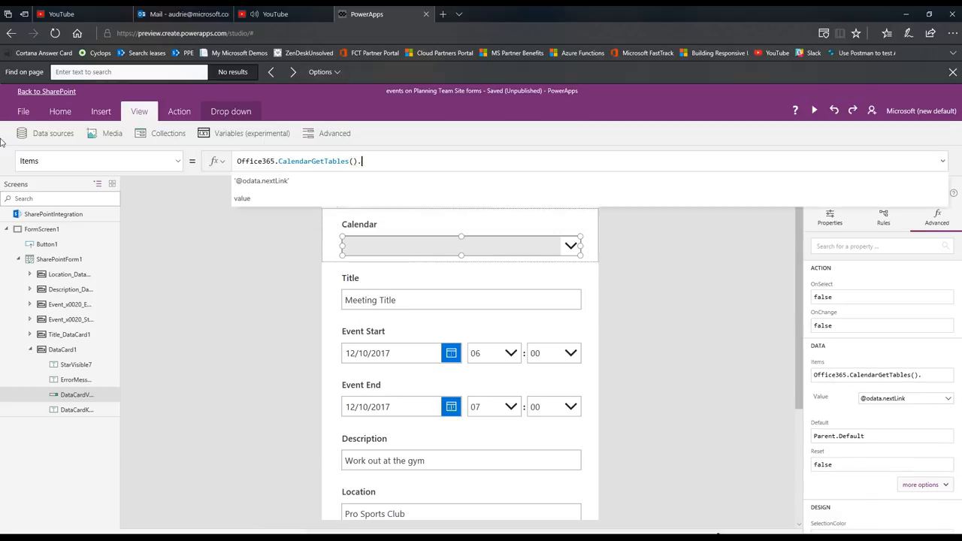
type("value")
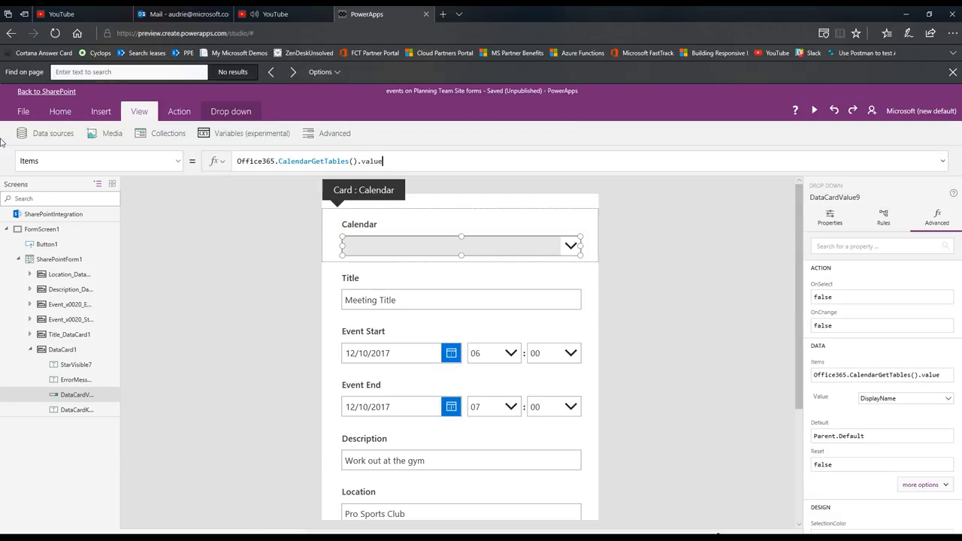
type(".D")
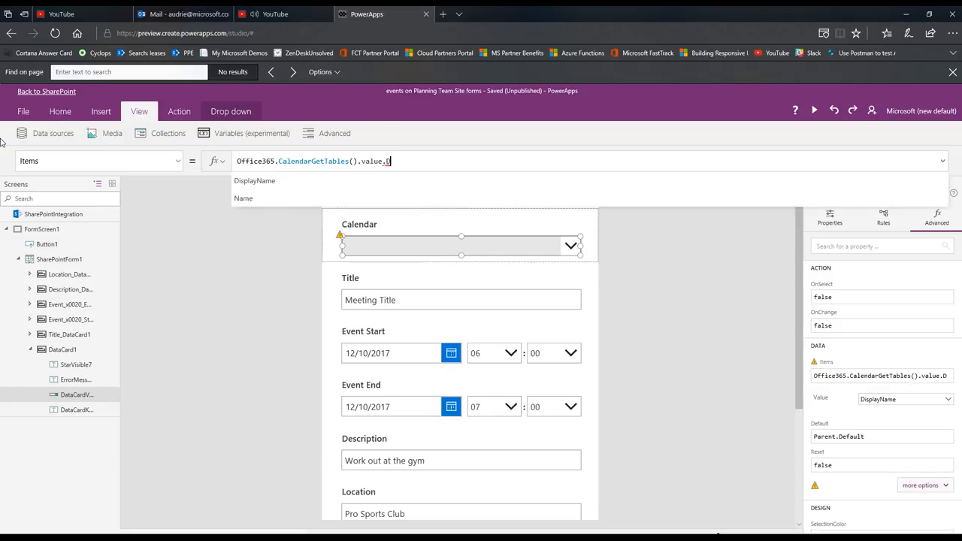
type("isplay")
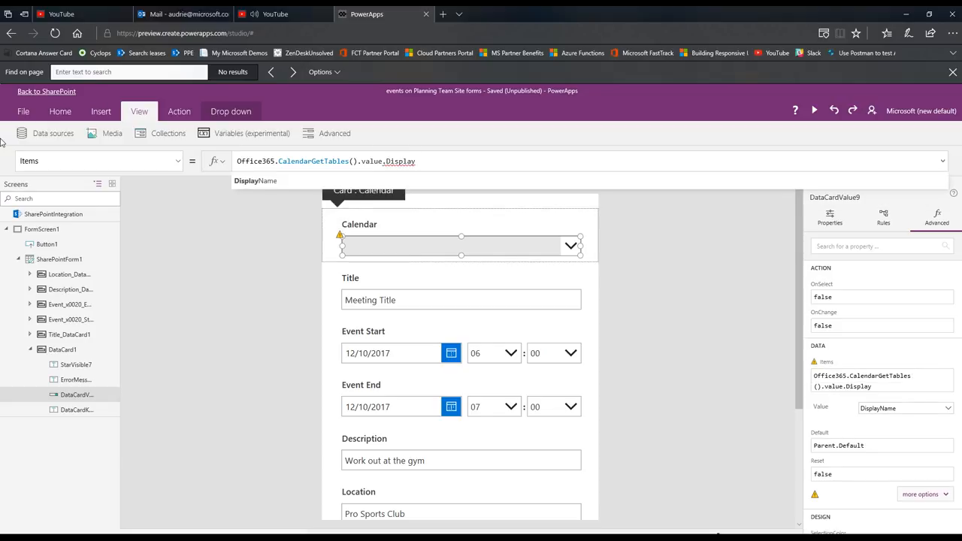
type("Name")
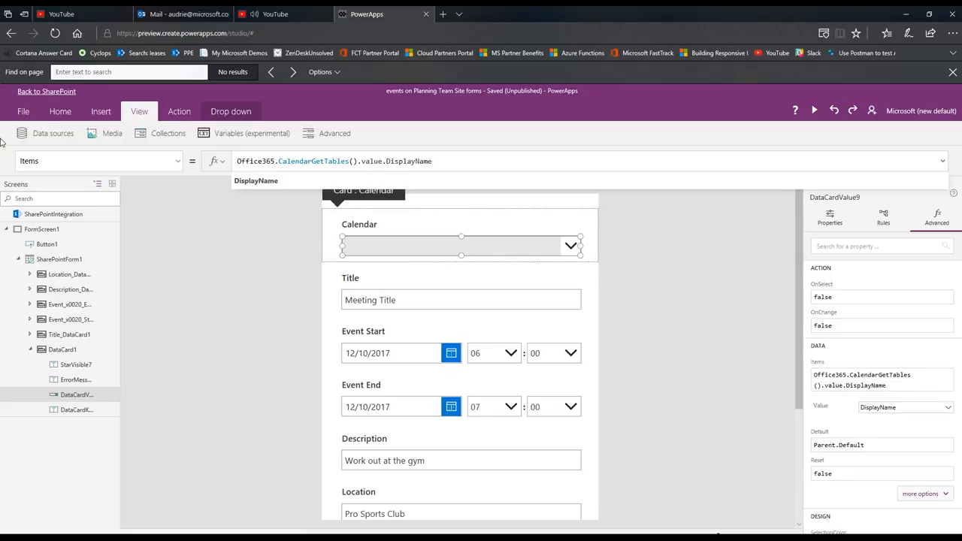
left_click(282, 188)
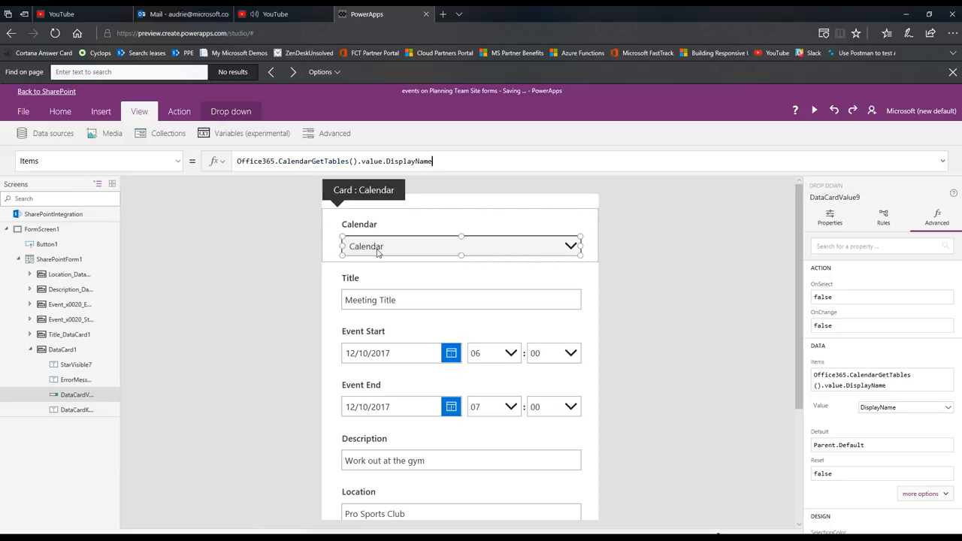
Preview the form, expand the Calendar drop-down to check its choices, and close the preview
left_click(813, 112)
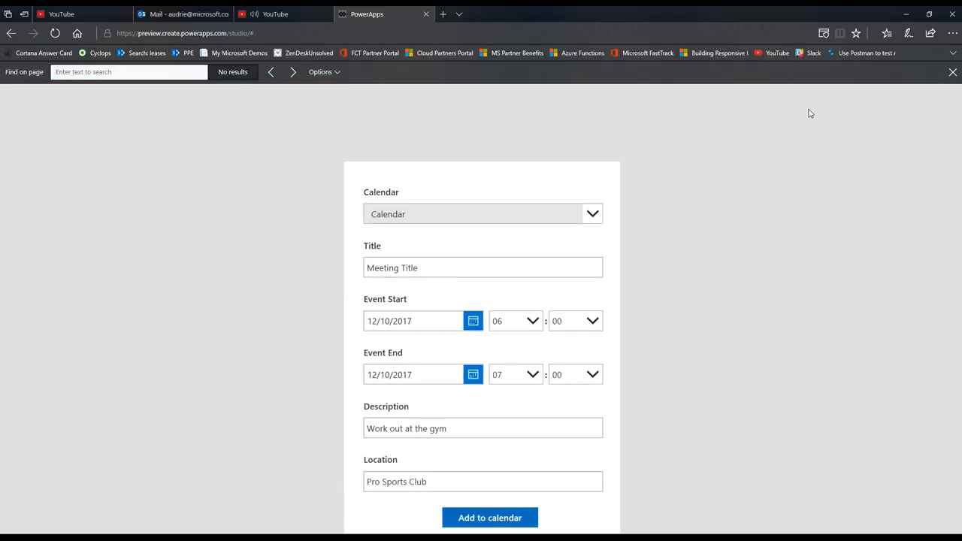
left_click(590, 142)
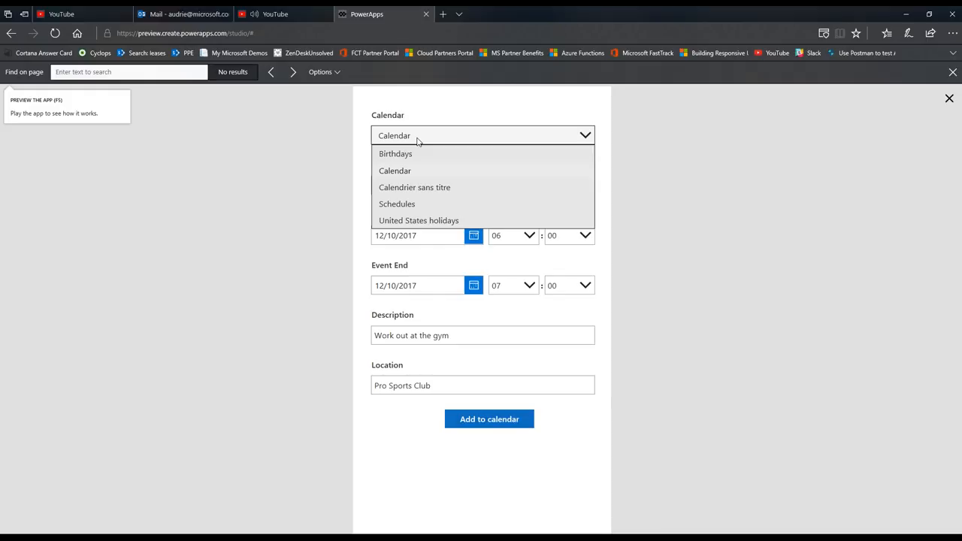
left_click(653, 150)
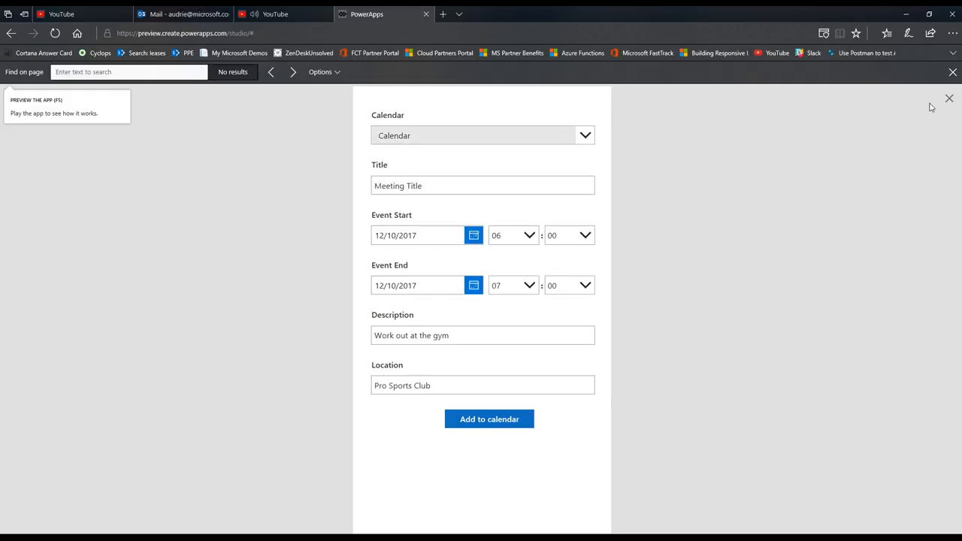
key("Escape")
Rename the Calendar drop-down control as ddUserCalendar
scroll(725, 335, "up", 2)
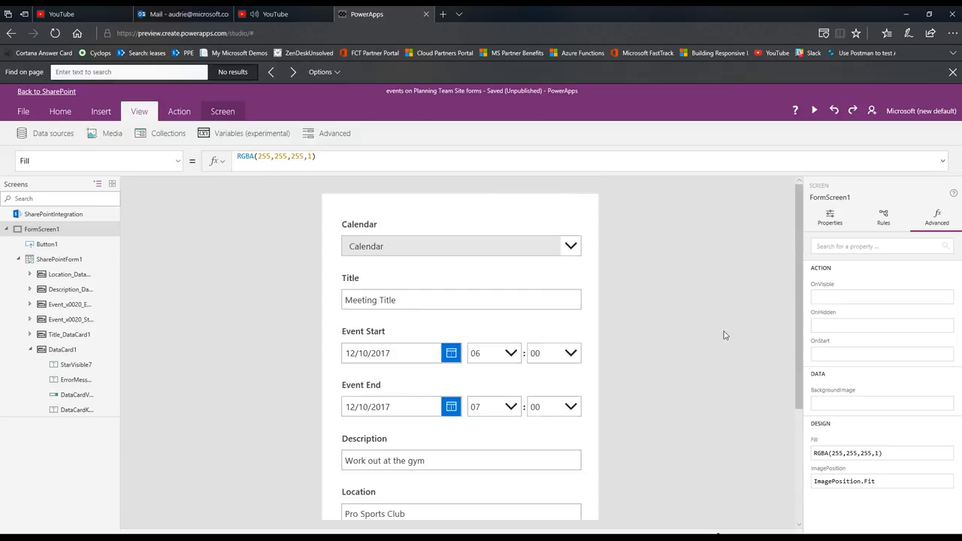
scroll(609, 337, "down", 2)
scroll(605, 333, "up", 2)
left_click(466, 254)
left_click(436, 256)
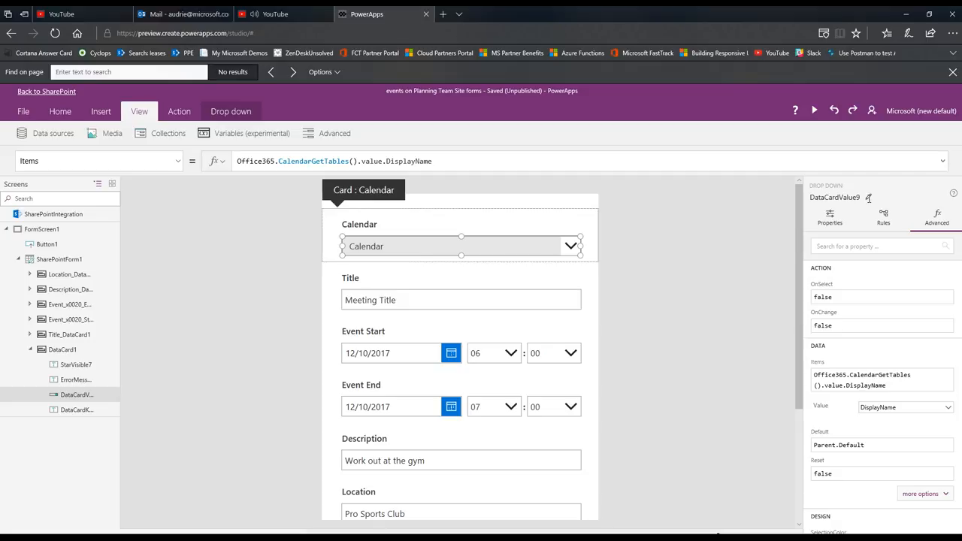
left_click(868, 197)
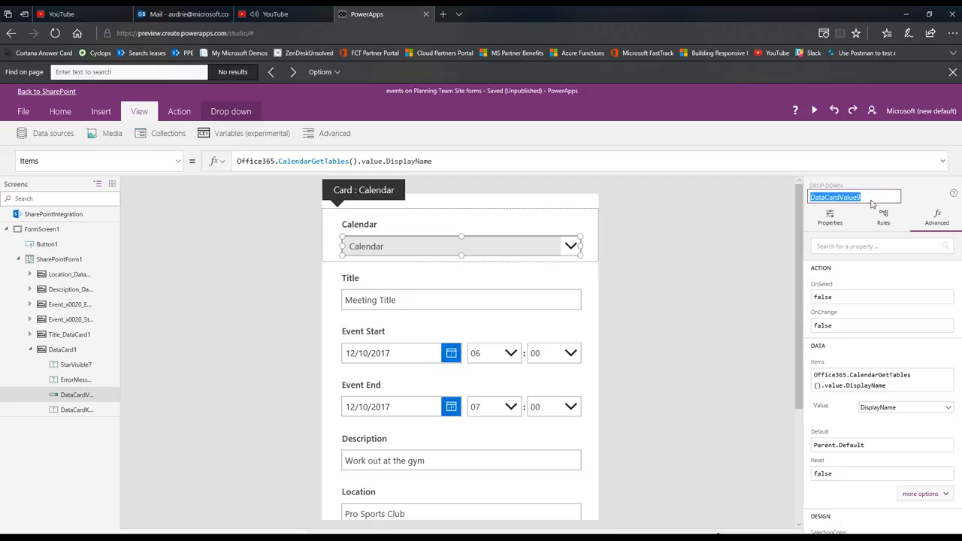
type("ddUserCalendar")
key("Escape")
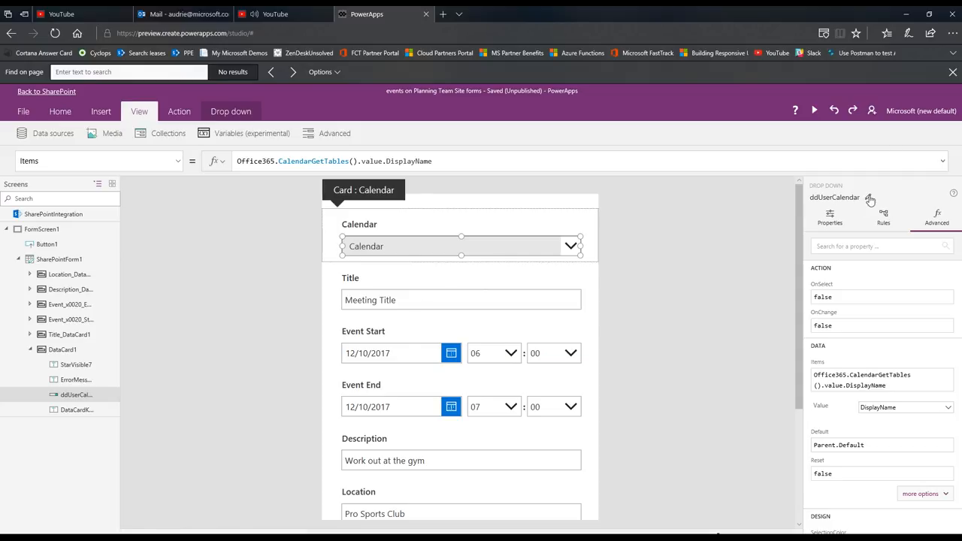
Rename the text input inside the Title card as txtMeetingTitle
left_click(436, 310)
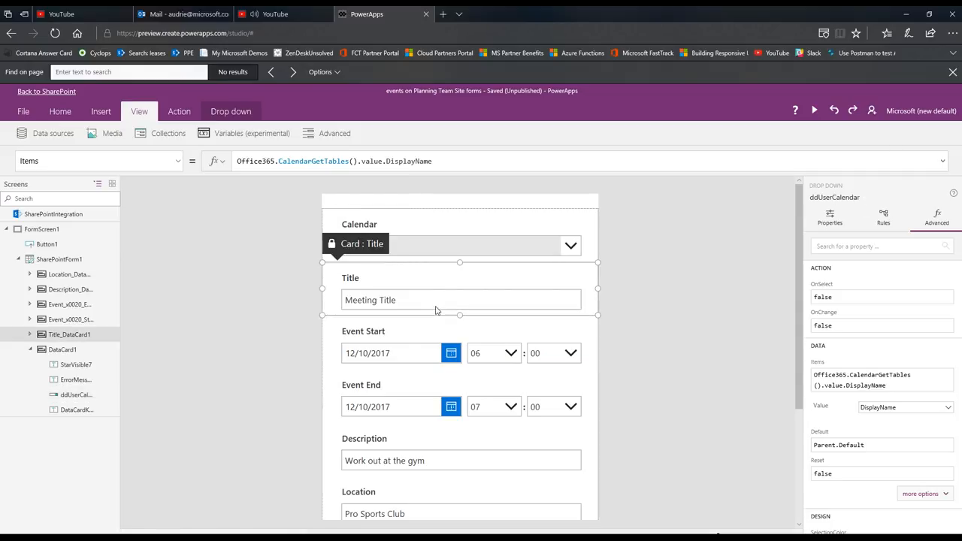
left_click(75, 380)
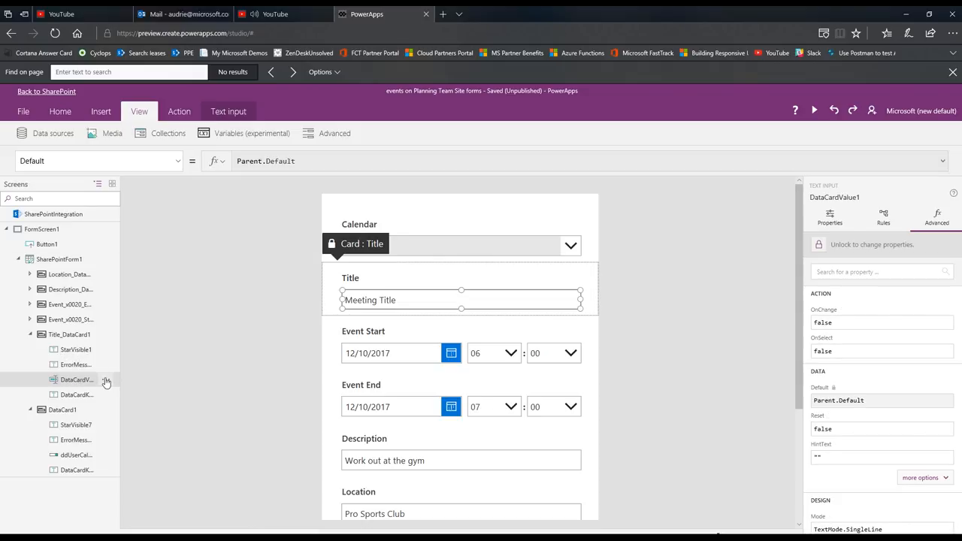
left_click(108, 383)
left_click(125, 396)
type("txtMe")
type("etingTitle")
key("Return")
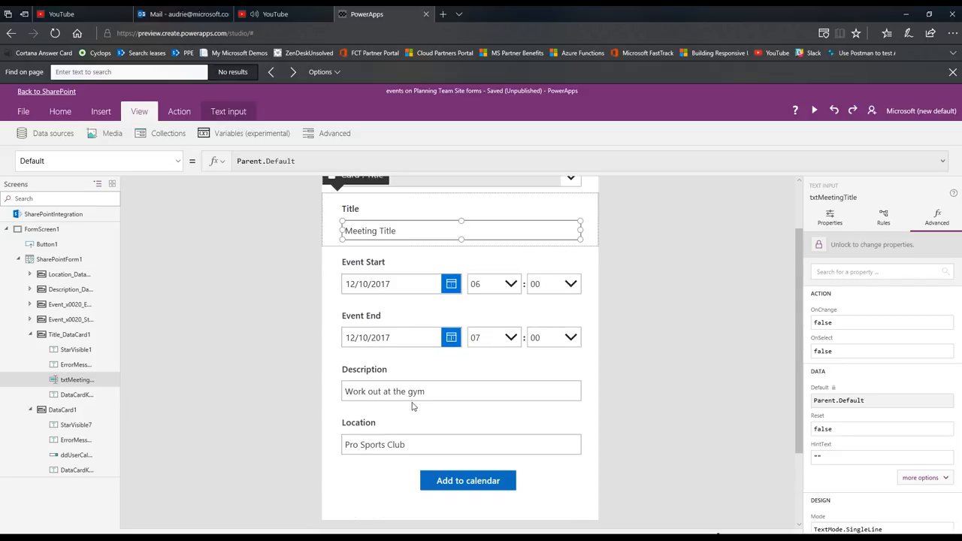
Select the text input inside the Description card
scroll(382, 206, "down", 1)
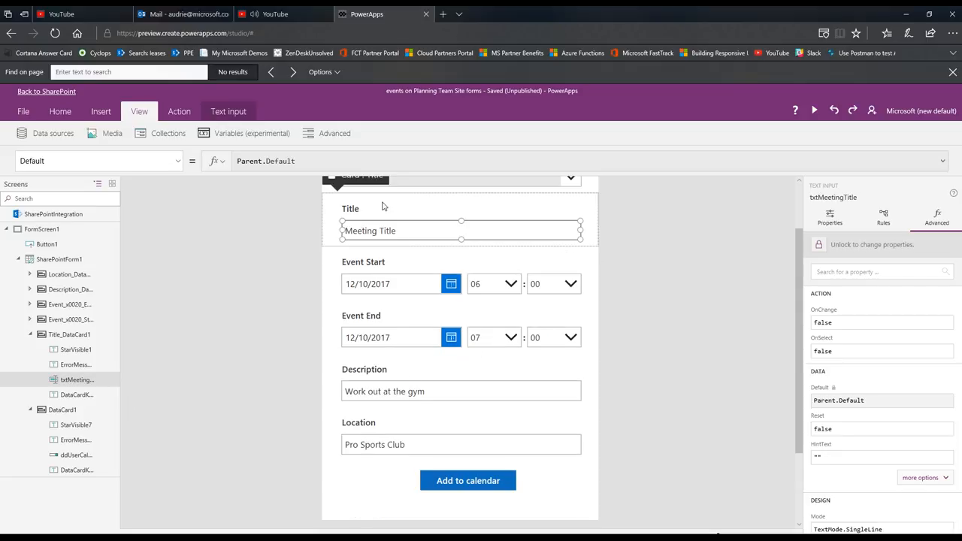
left_click(397, 402)
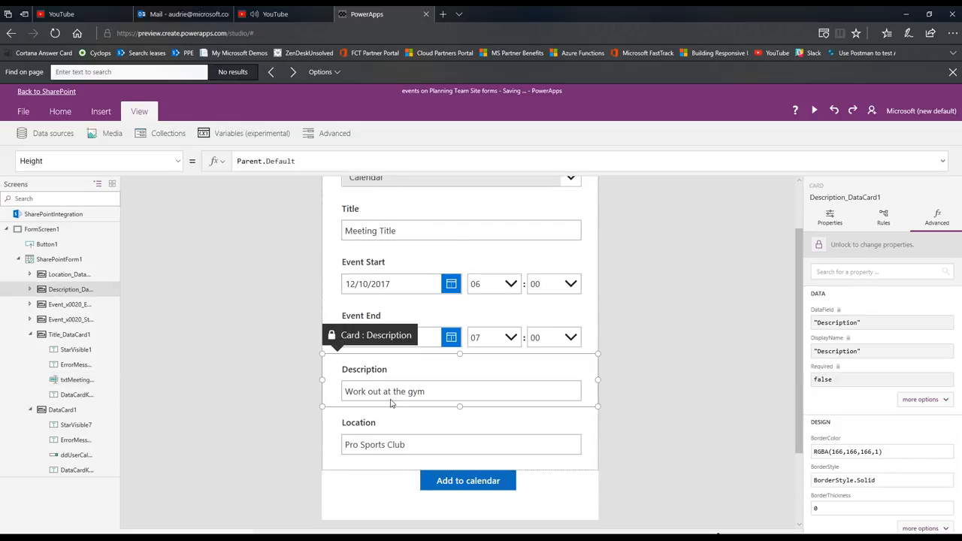
left_click(391, 400)
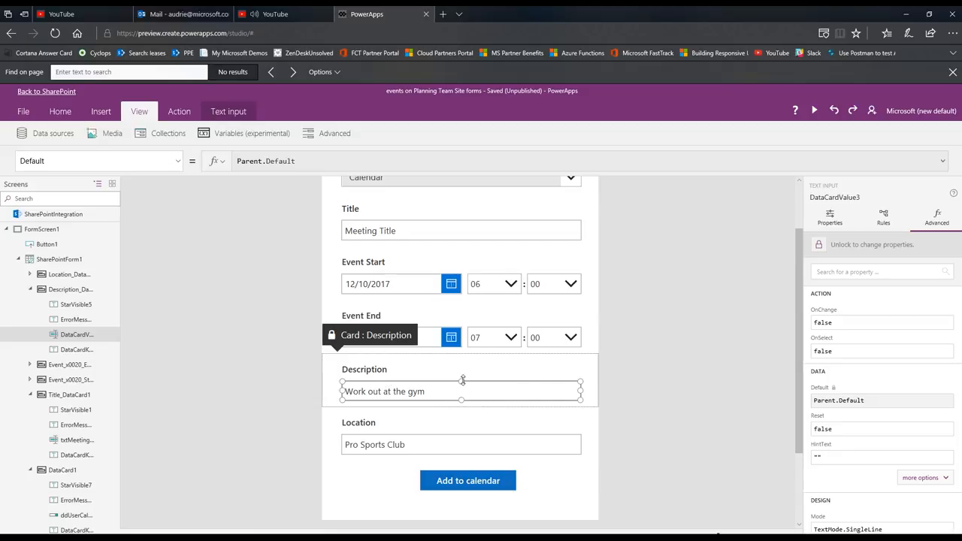
Change the Description field of SharePointForm1 to the Edit multi-line text control and close the form's data settings
left_click(60, 259)
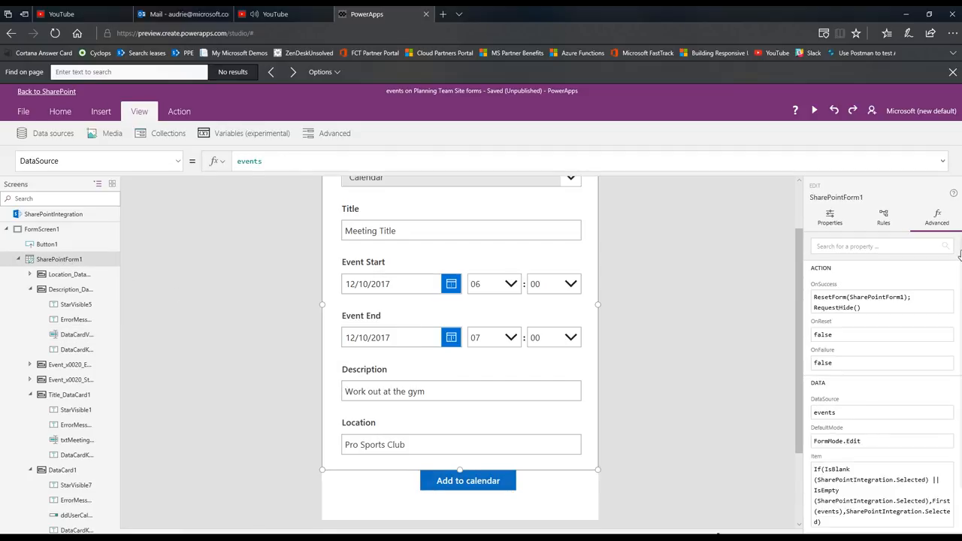
left_click(821, 219)
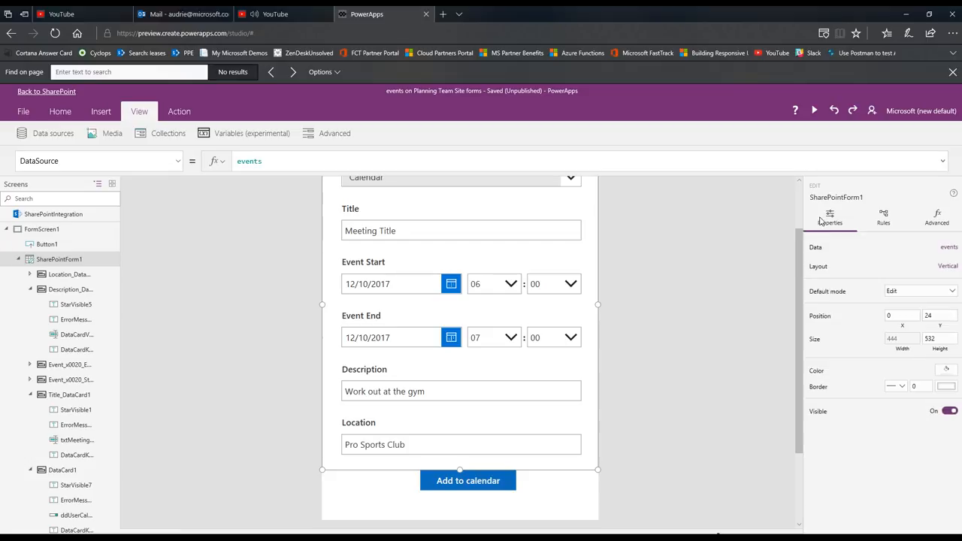
left_click(949, 249)
scroll(779, 406, "down", 1)
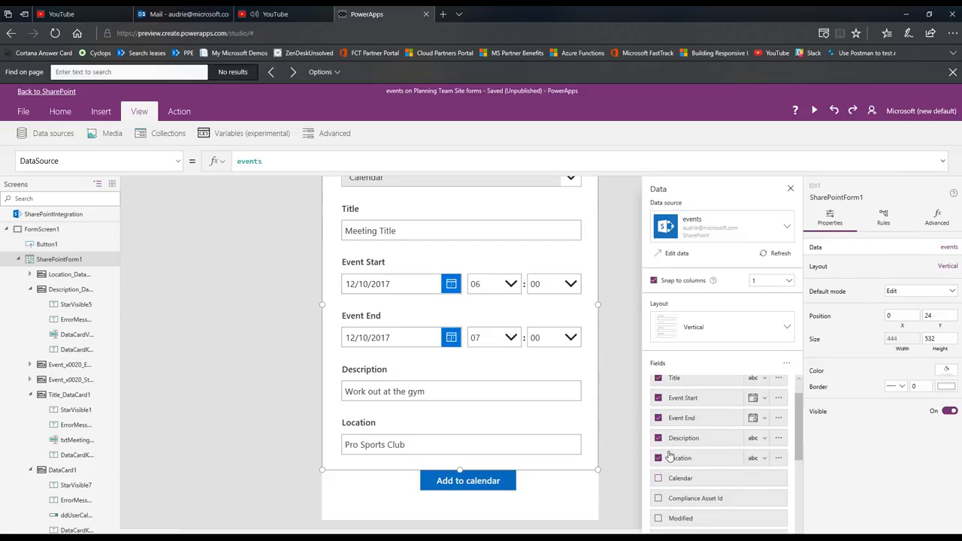
left_click(759, 437)
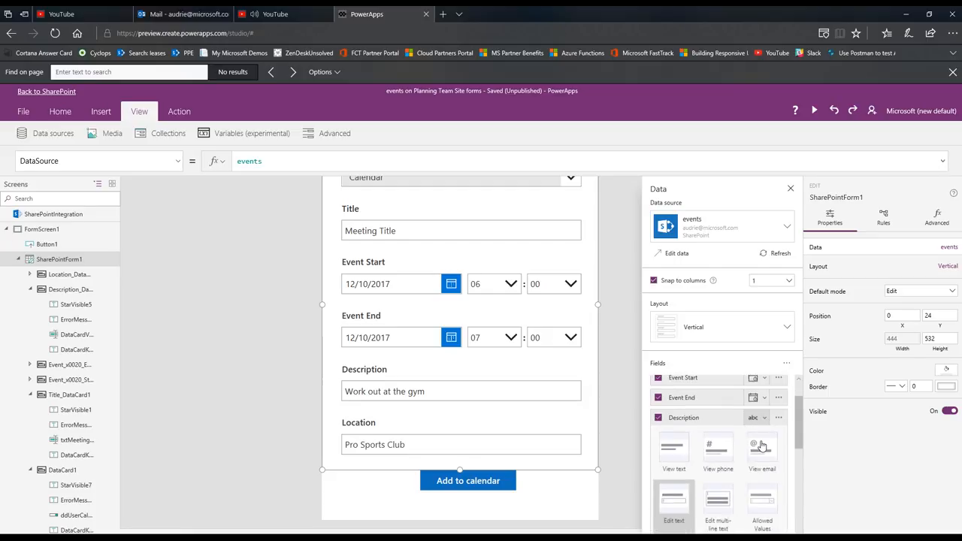
left_click(717, 499)
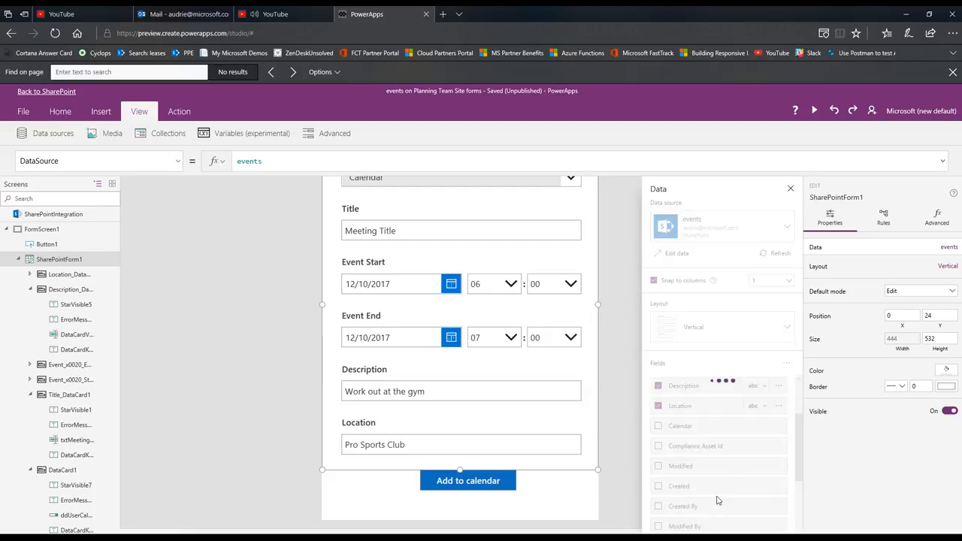
left_click(791, 190)
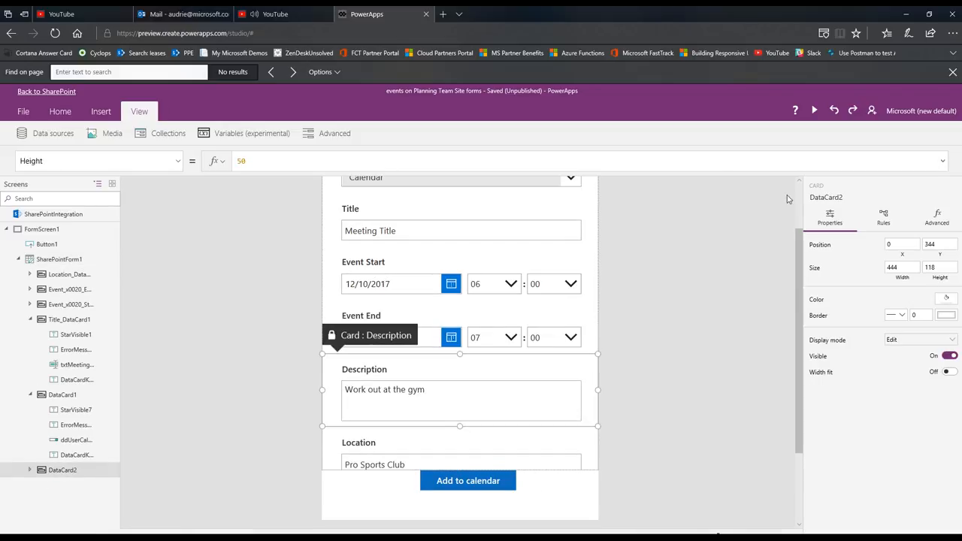
Rename the multi-line text input inside the Description card as txtDescription
left_click(430, 388)
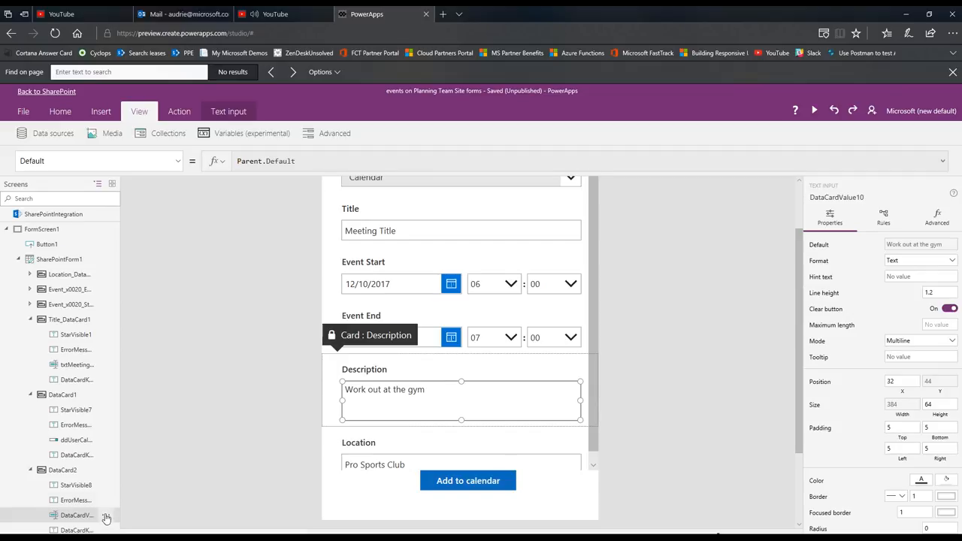
left_click(108, 518)
left_click(124, 531)
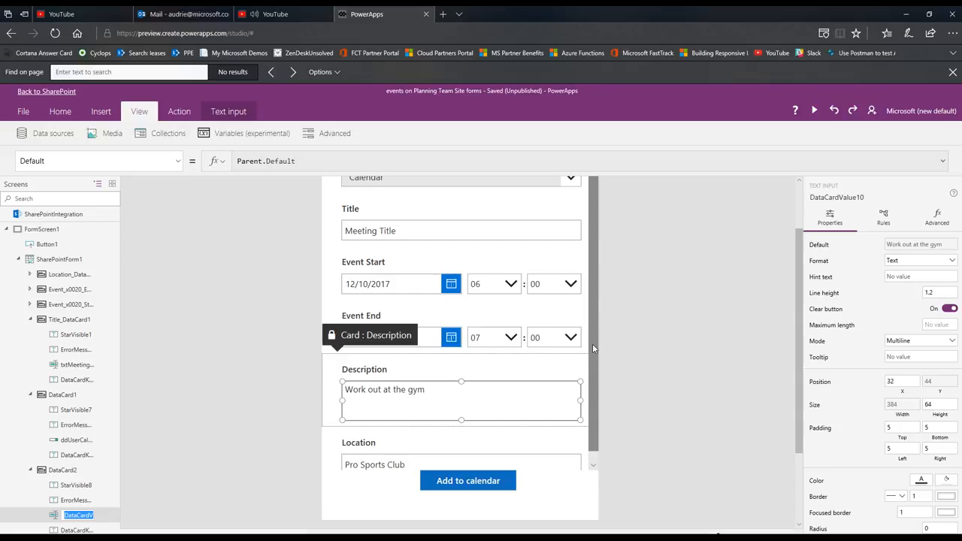
type("txt")
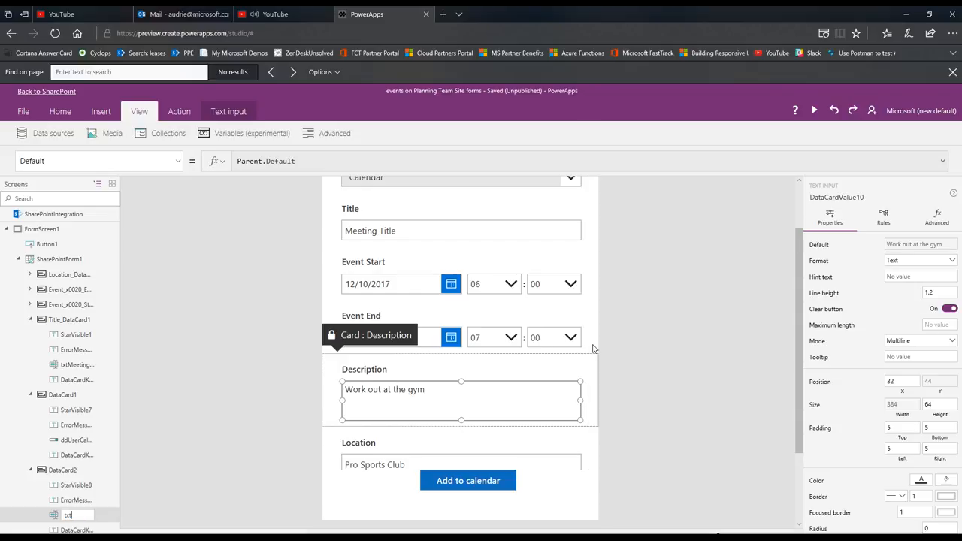
type("Description")
key("Return")
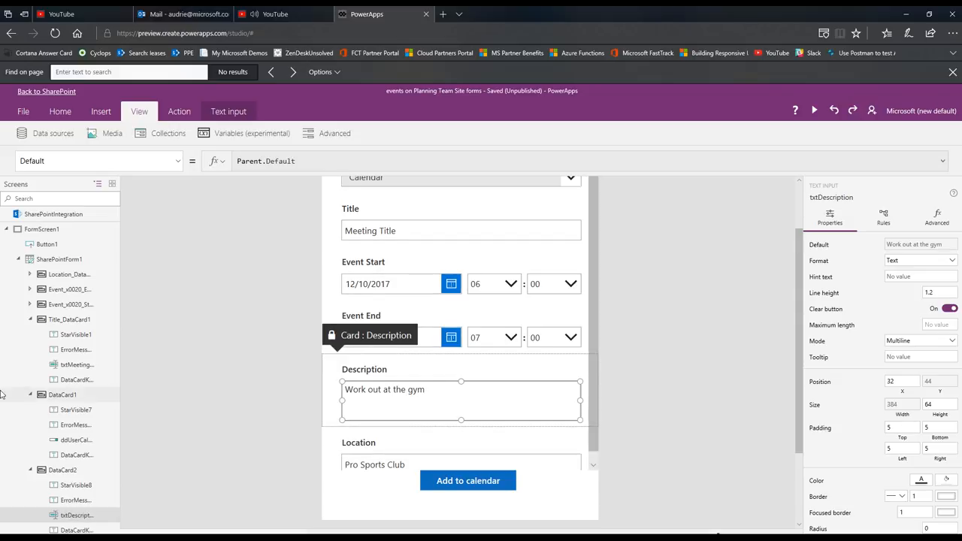
Collapse the Calendar and Title cards in the control tree and rename the text input inside the Location card as txtLocation
left_click(30, 395)
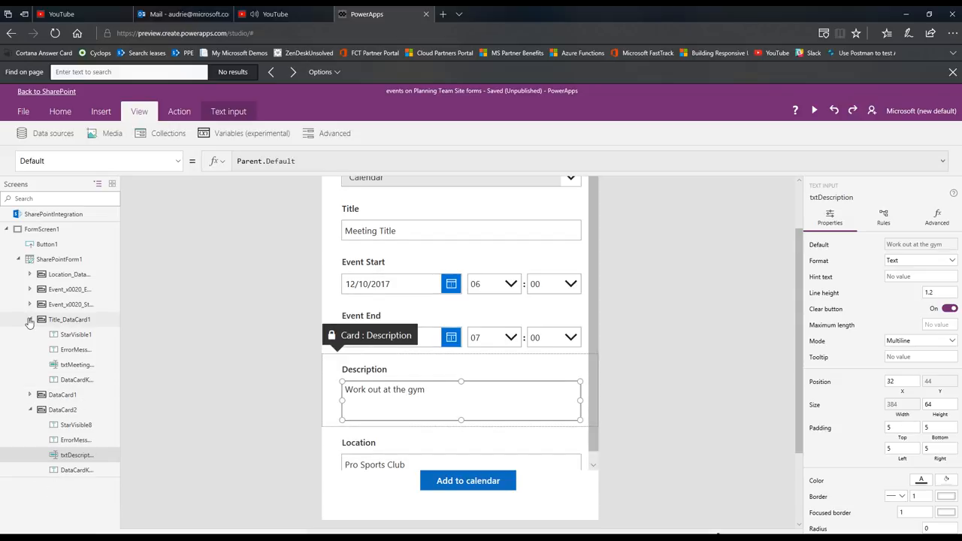
left_click(30, 319)
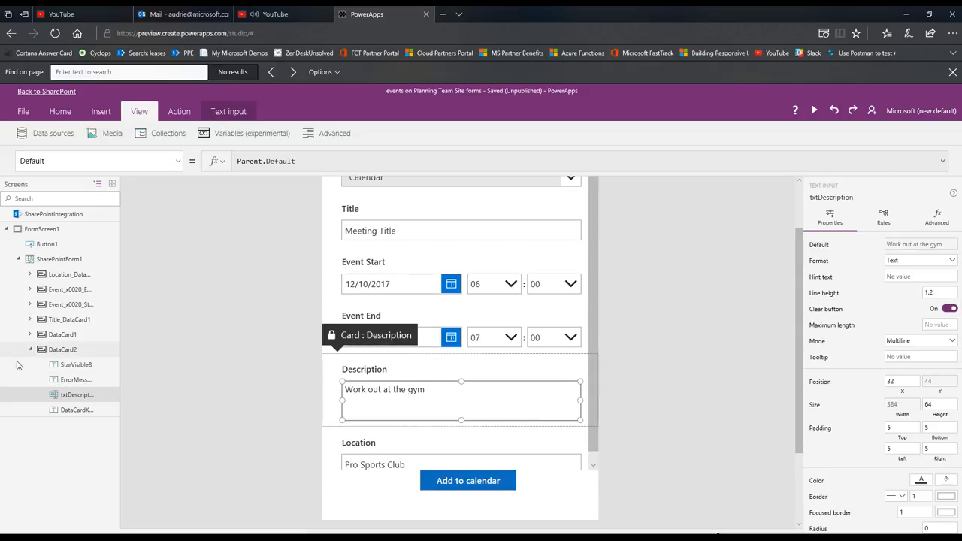
scroll(538, 457, "down", 1)
scroll(539, 457, "down", 3)
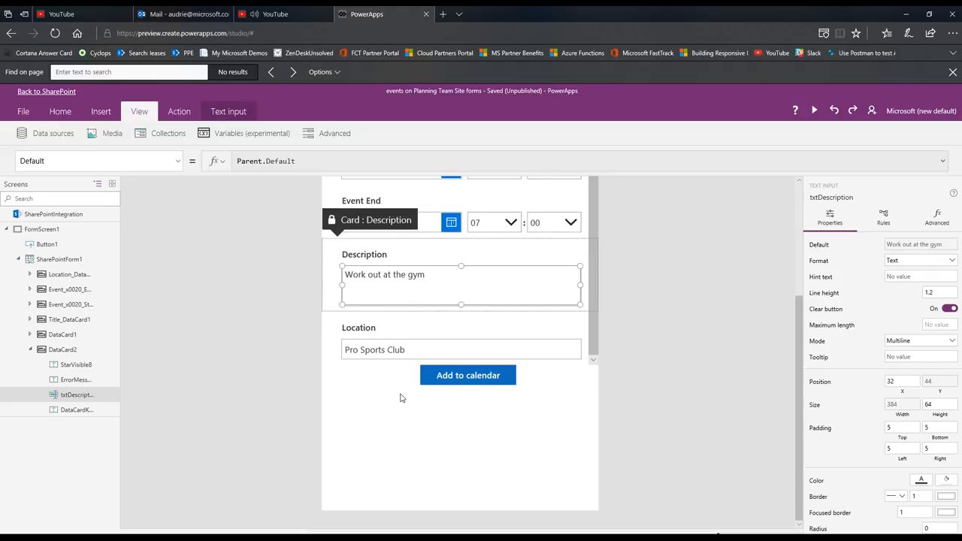
left_click(400, 358)
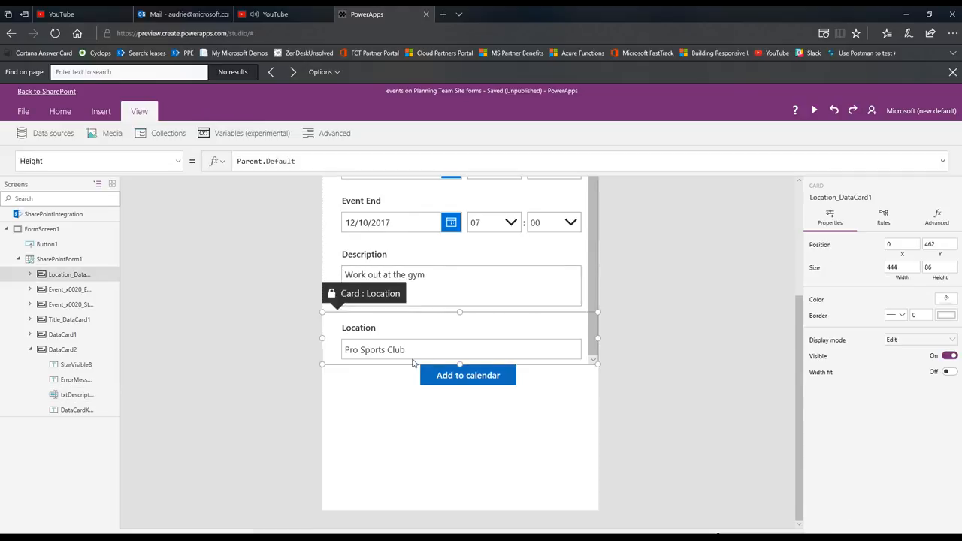
left_click(416, 348)
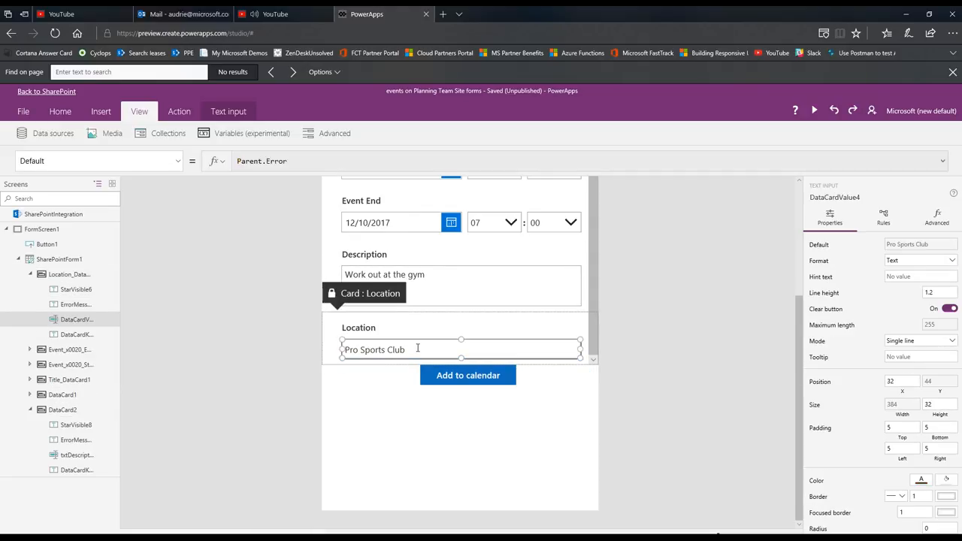
left_click(109, 321)
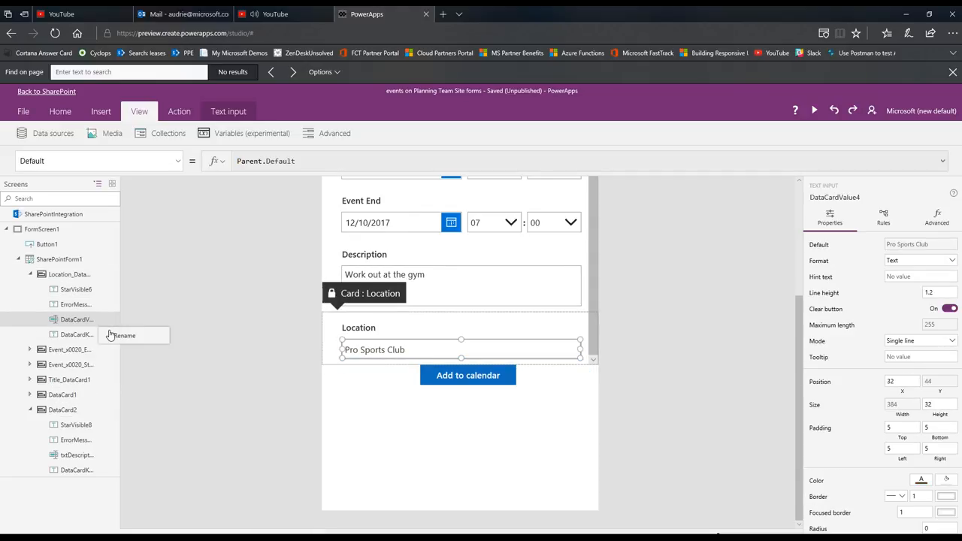
left_click(137, 337)
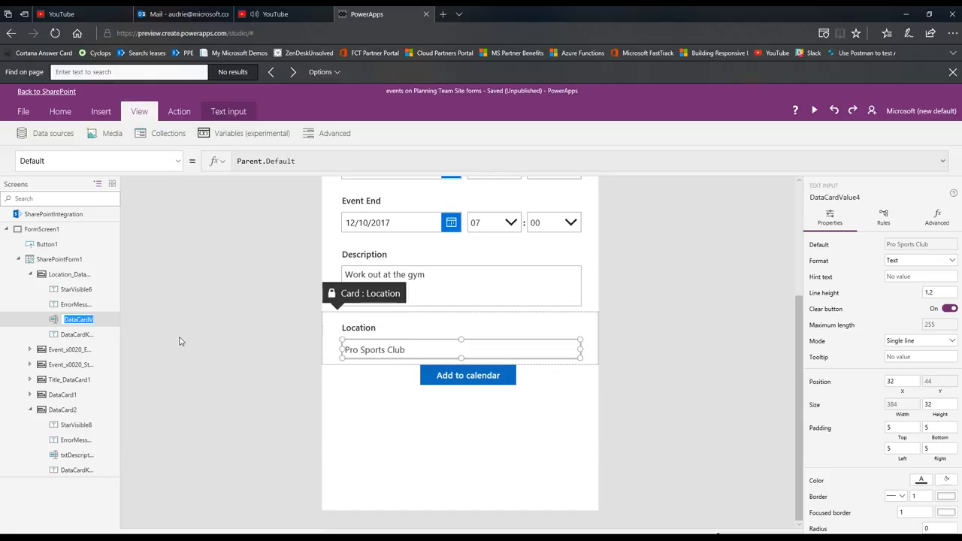
type("txtLocation")
key("Return")
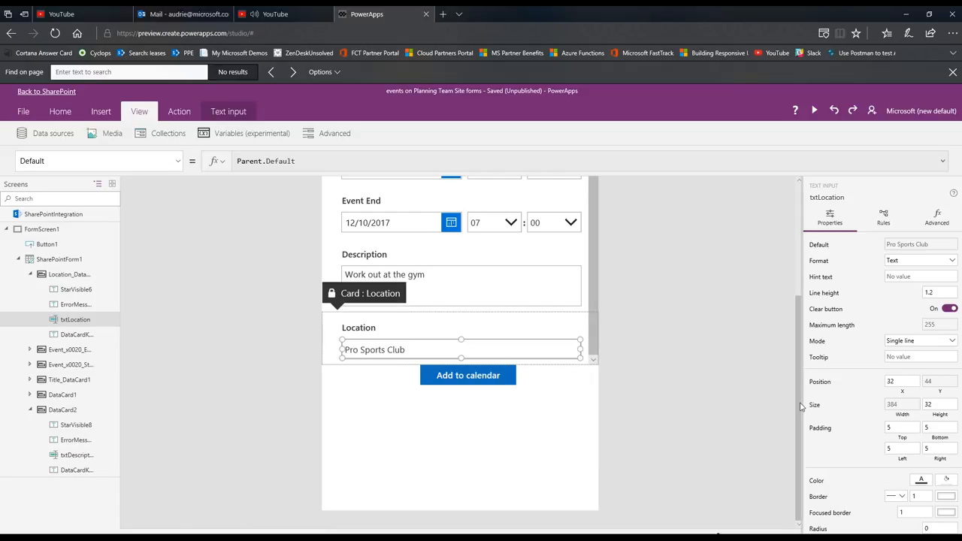
Show the Update property of the Event Start card and unlock the card for property changes
left_click_drag(800, 392, 800, 292)
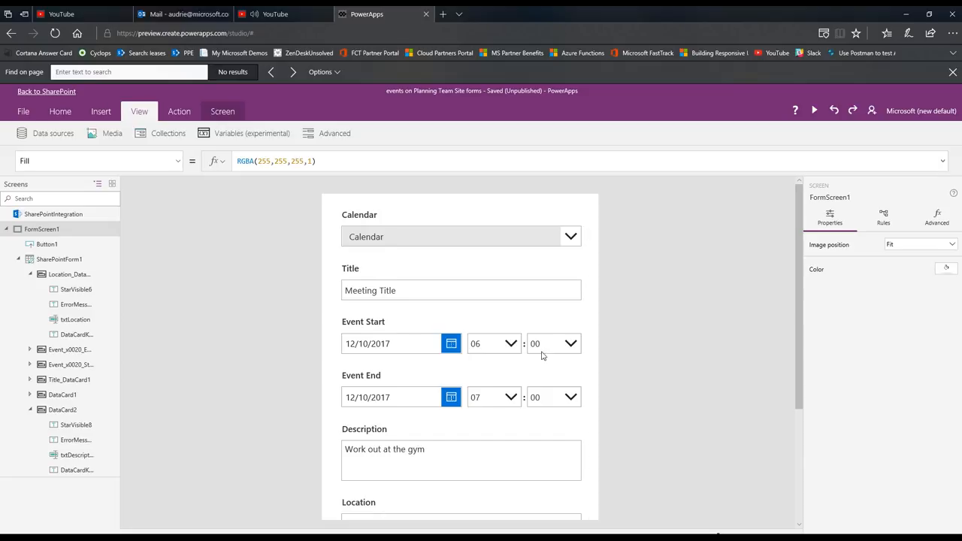
left_click(408, 327)
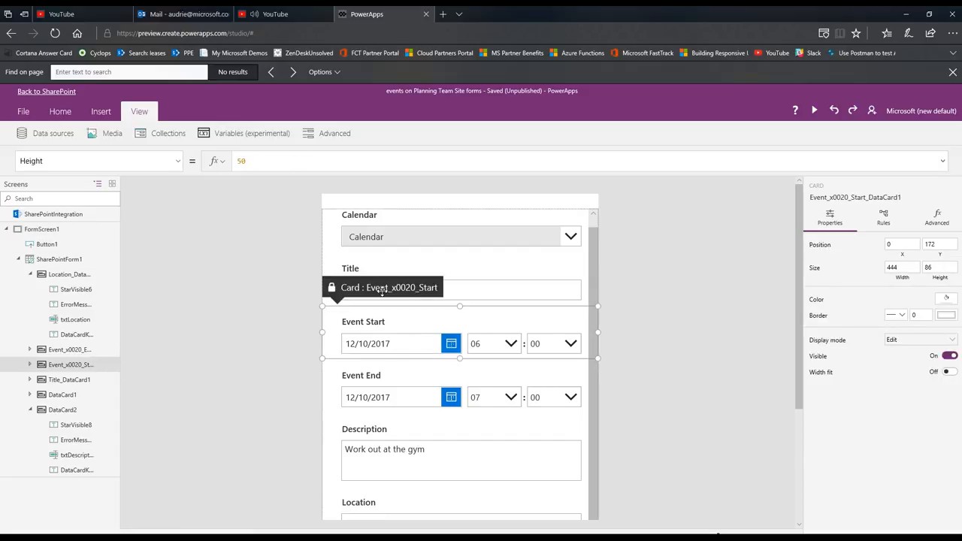
left_click(177, 164)
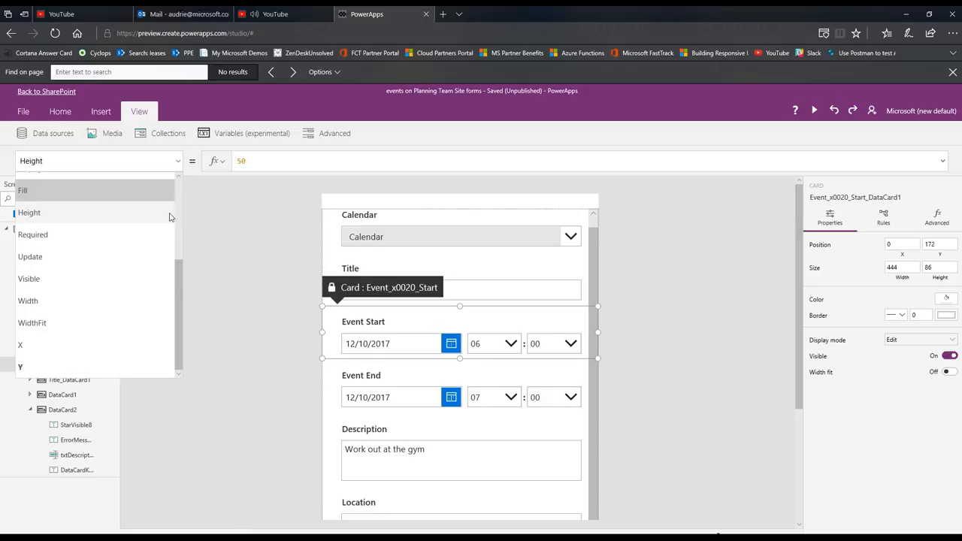
left_click(150, 259)
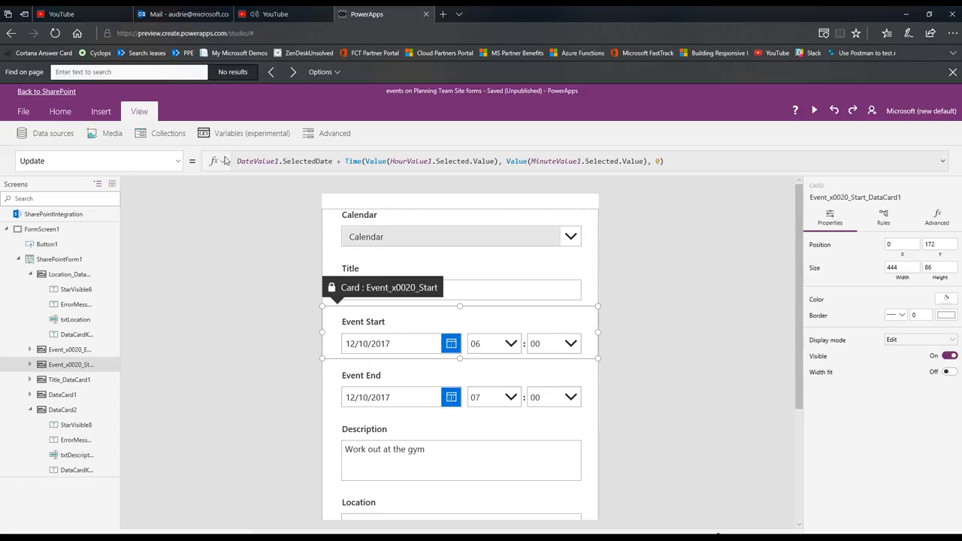
left_click(938, 220)
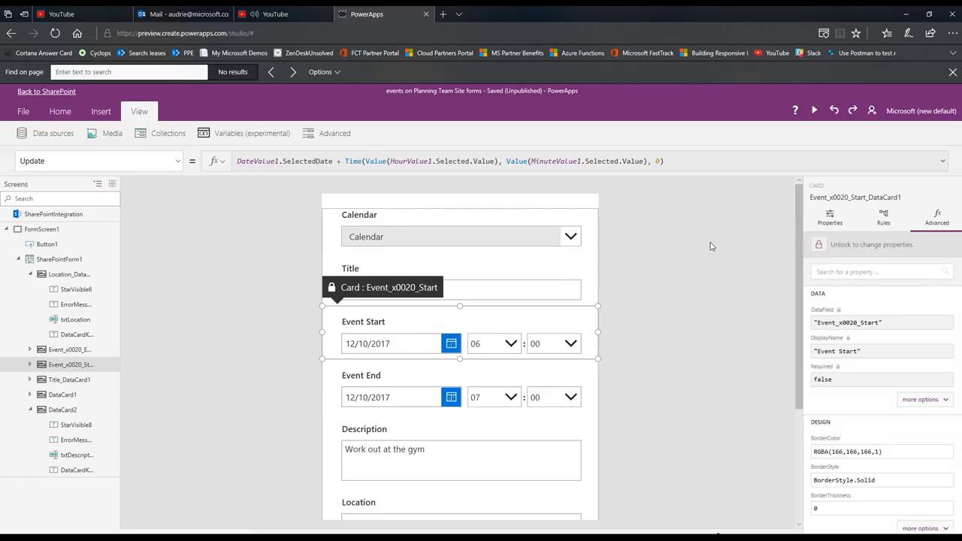
left_click(819, 248)
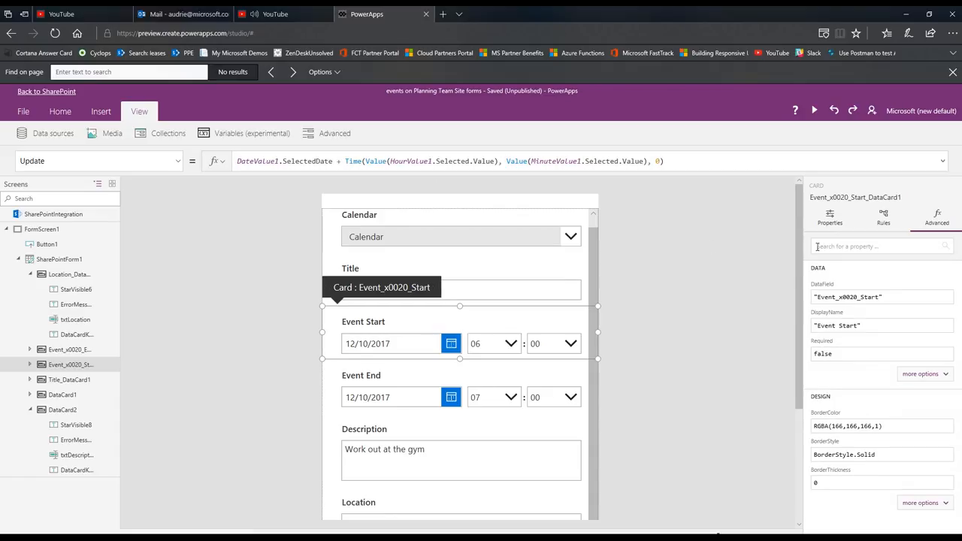
Cut the Event Start card's entire Update formula and paste it back, keeping a copy on the clipboard
left_click_drag(679, 161, 164, 145)
key("ctrl+c")
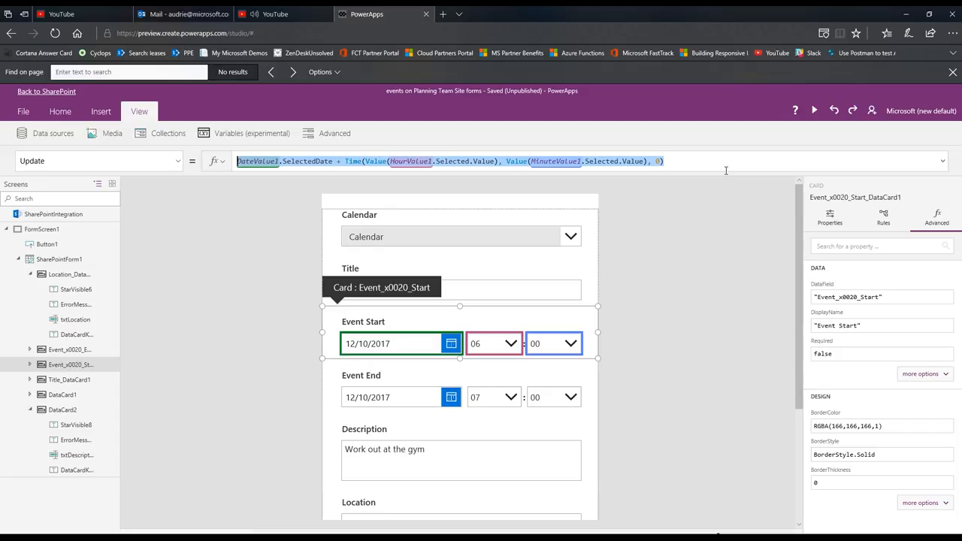
key("BackSpace")
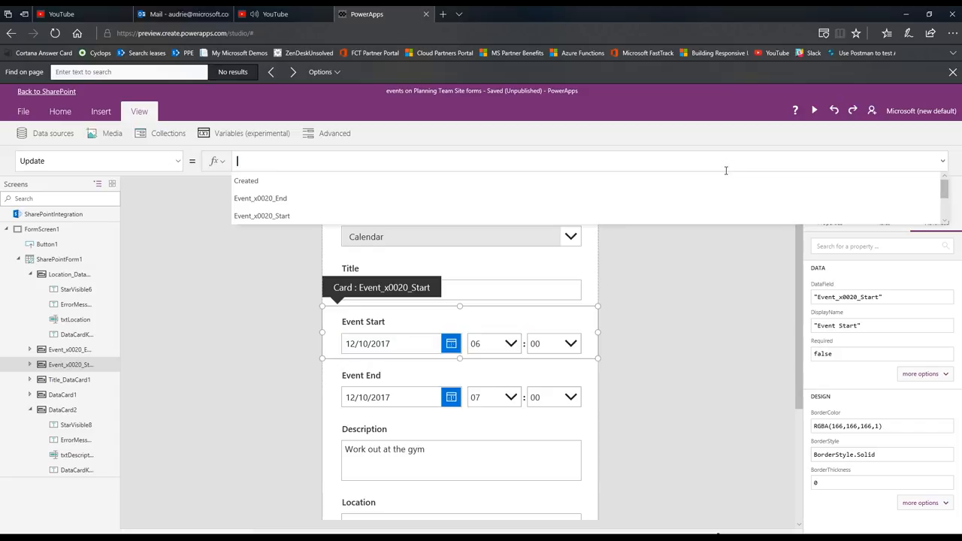
key("ctrl+v")
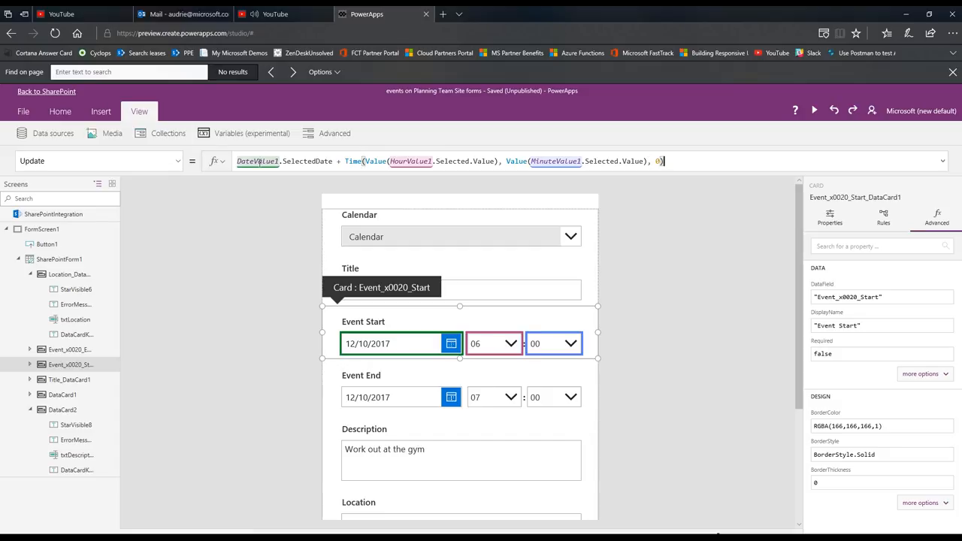
left_click(531, 161)
Display the Update formula of the Event End card
left_click(401, 378)
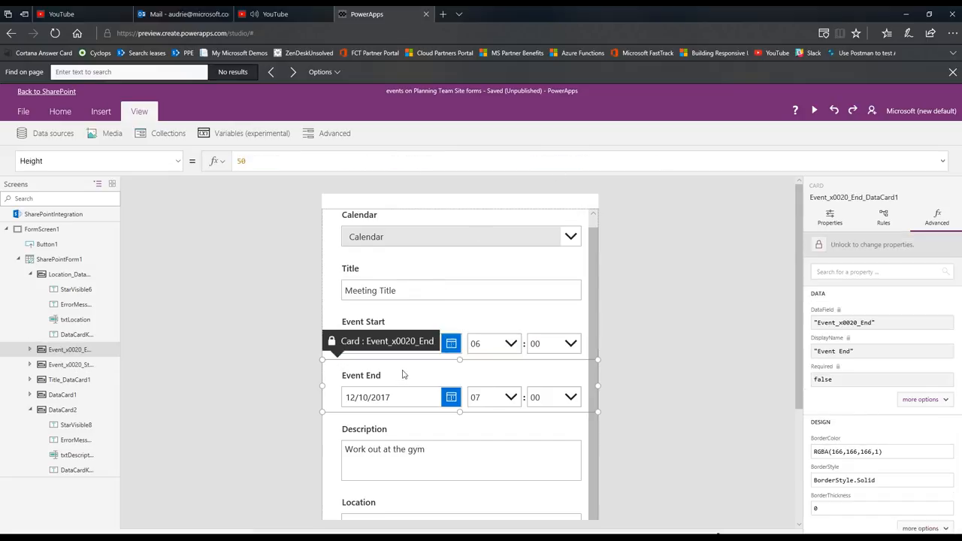
left_click(178, 160)
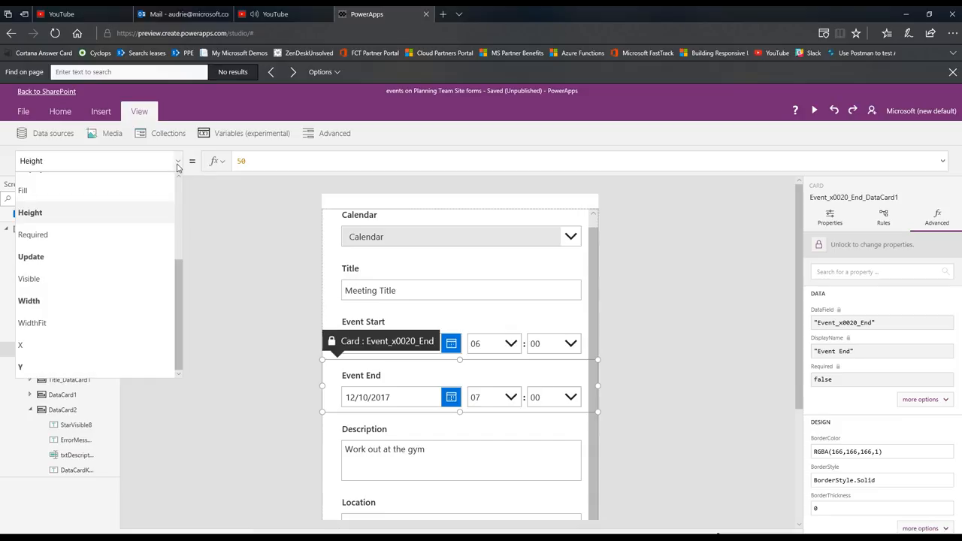
left_click(152, 268)
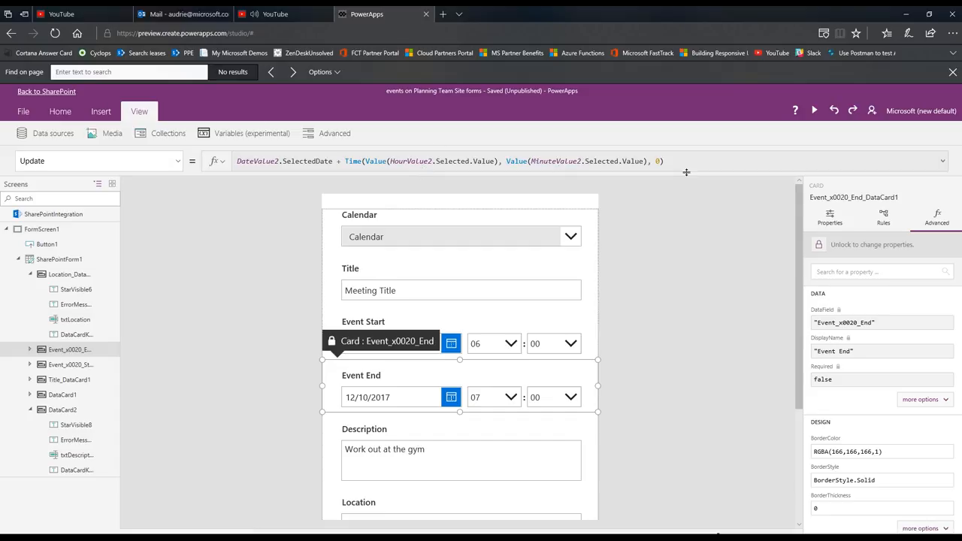
Widen the "Add to calendar" button to the full width of the input fields and place it slightly below the Location field
scroll(648, 335, "down", 3)
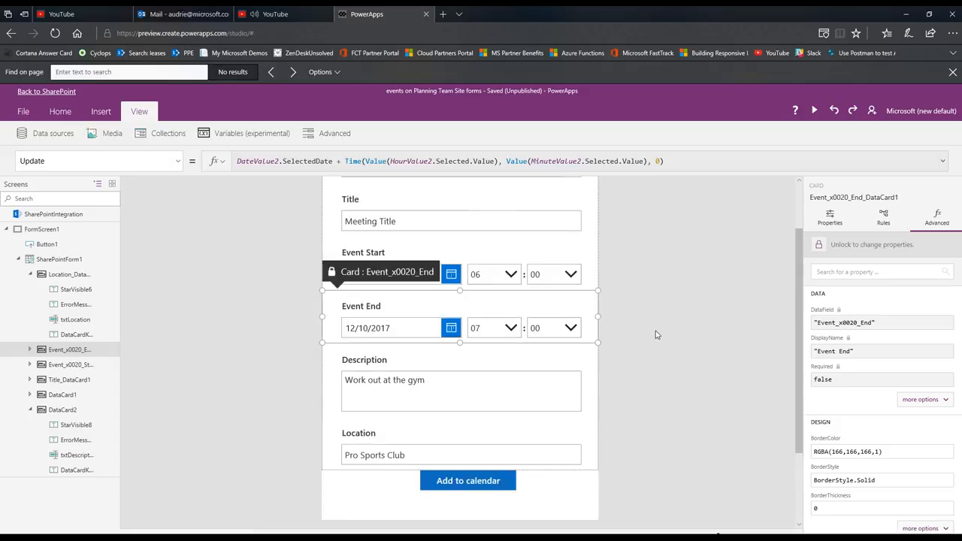
left_click(463, 421)
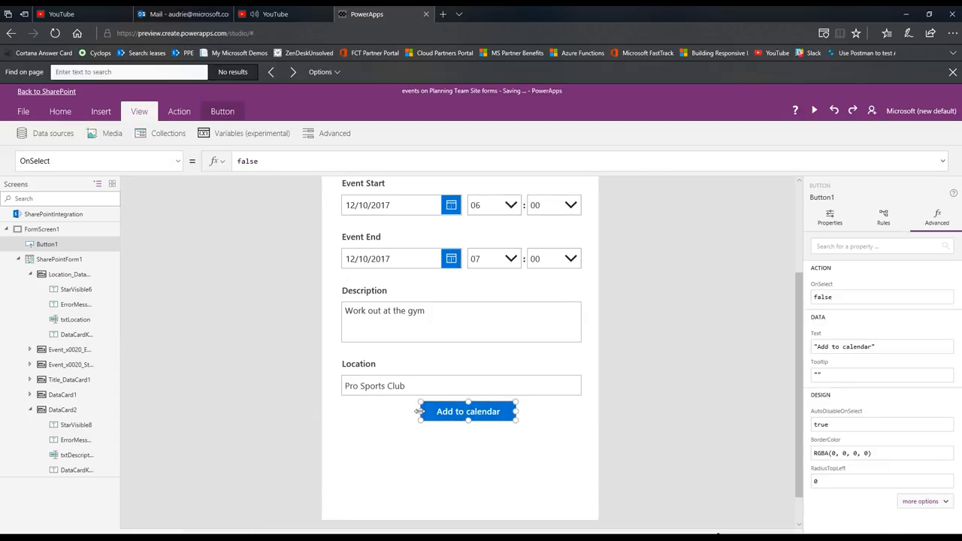
left_click_drag(420, 412, 342, 413)
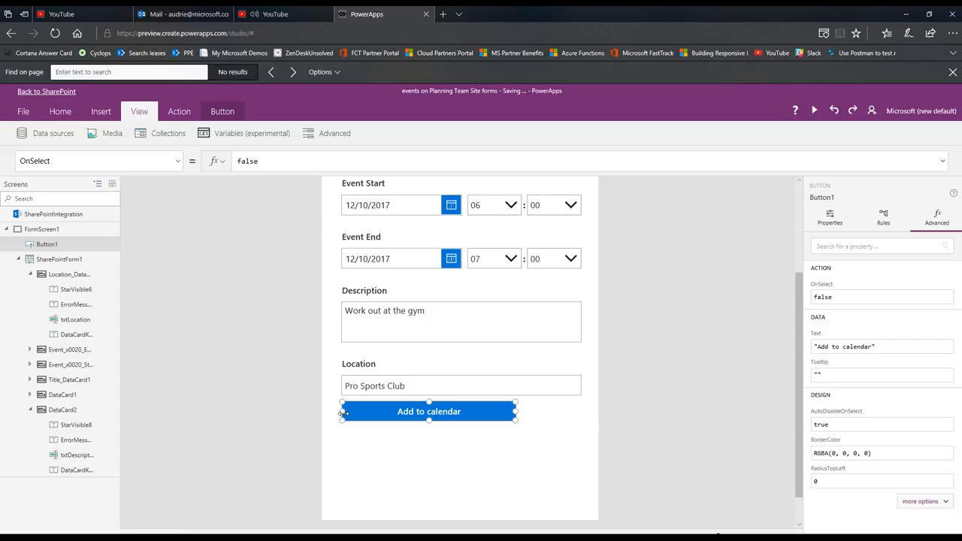
left_click_drag(517, 411, 551, 431)
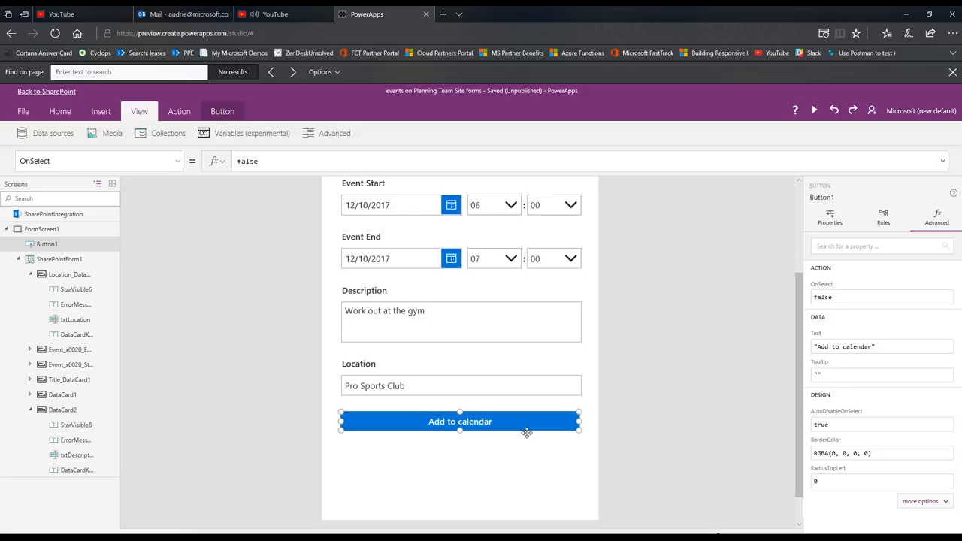
Switch to the calendar.pptx slide in PowerPoint and replace Text(DateEventStart.SelectedDate,DateTimeFormat.UTC) with the copied Event Start Update formula
key("alt+Tab")
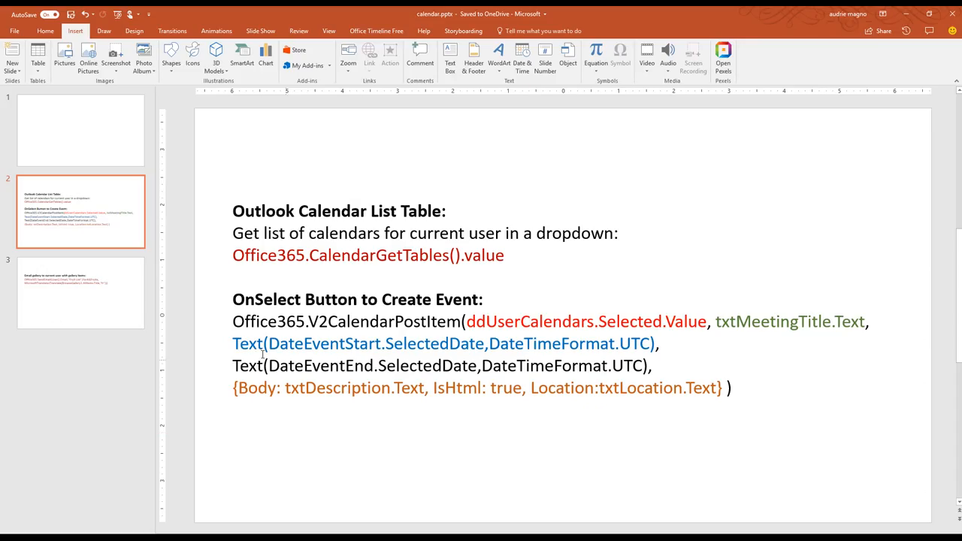
left_click_drag(232, 343, 656, 348)
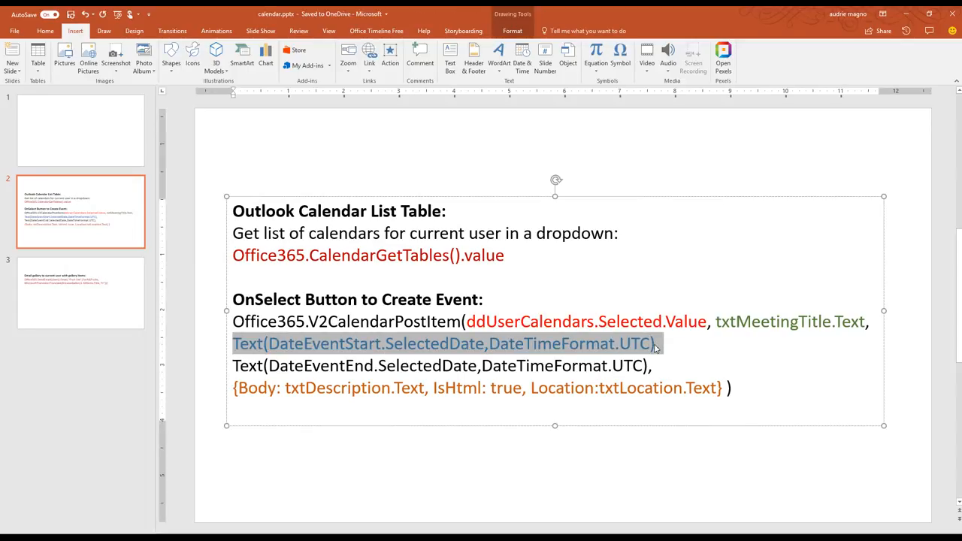
key("shift+Down")
left_click(661, 346)
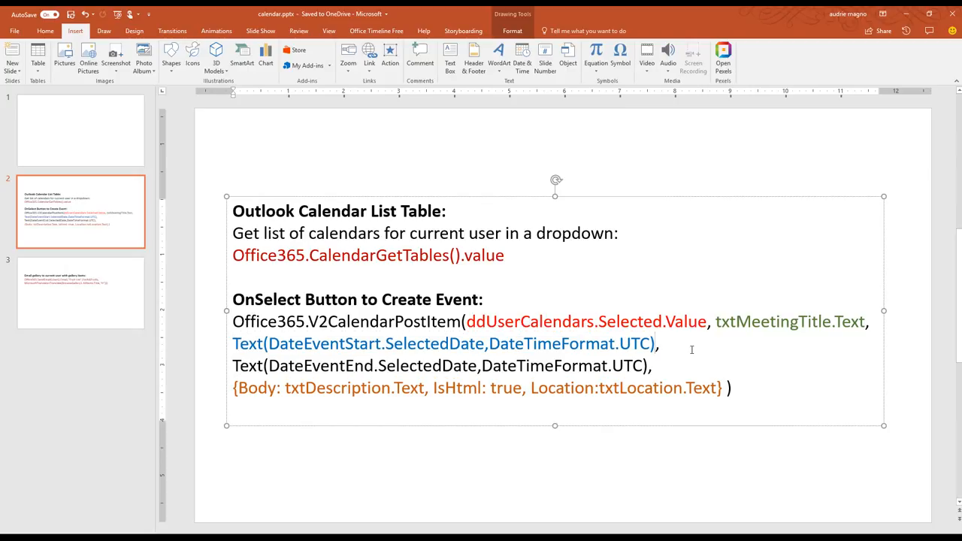
key("shift+Home")
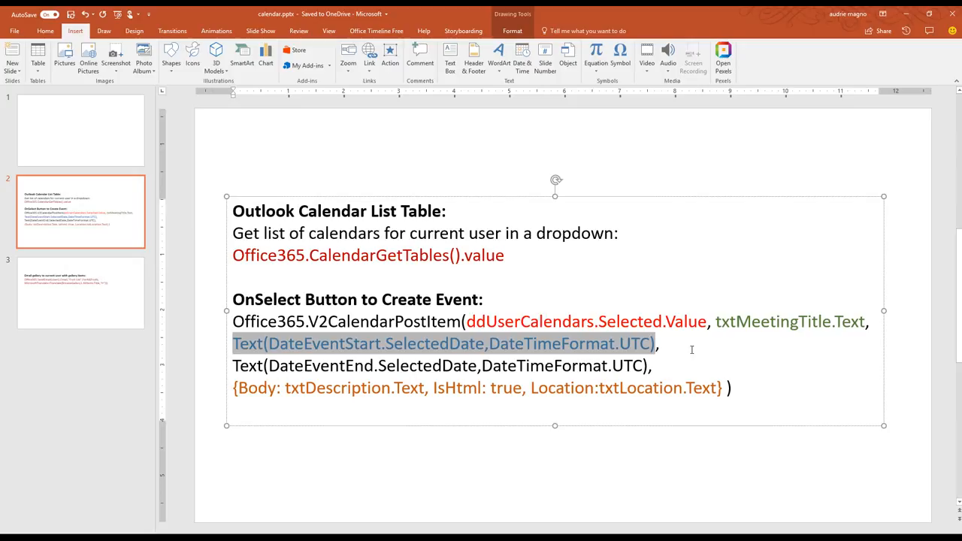
type("DateValue1.SelectedDate + Time(Value(HourValue1.Selected.Value), Value(MinuteValue1.Selected.Value), 0)")
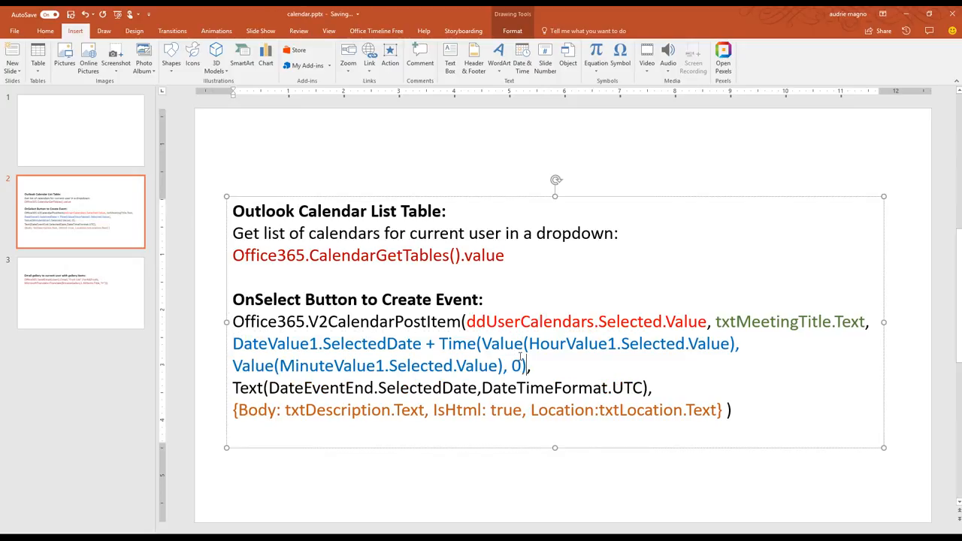